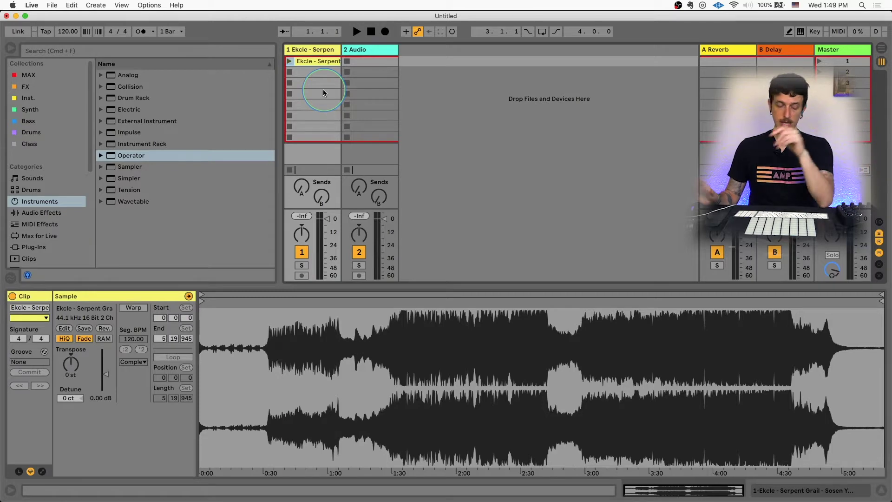
Open Ableton Live's Preferences with Cmd+comma to view the Audio settings.
key(super+comma)
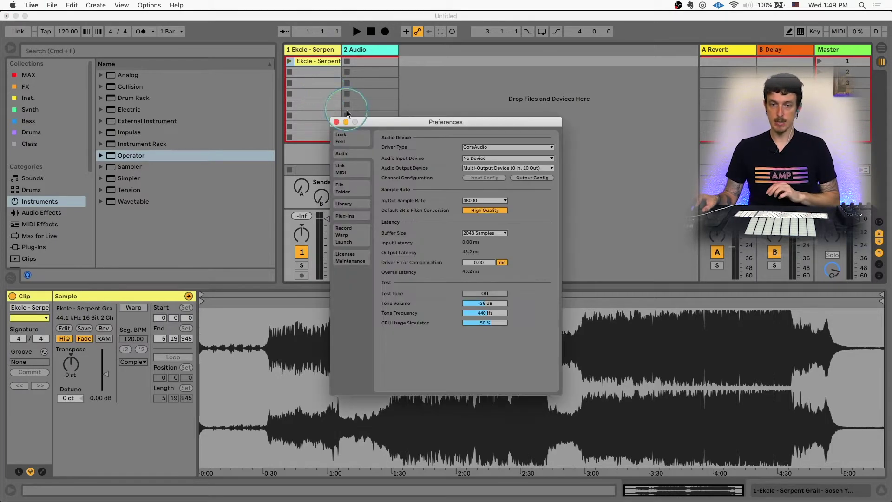
drag(382, 124, 328, 110)
click(281, 221)
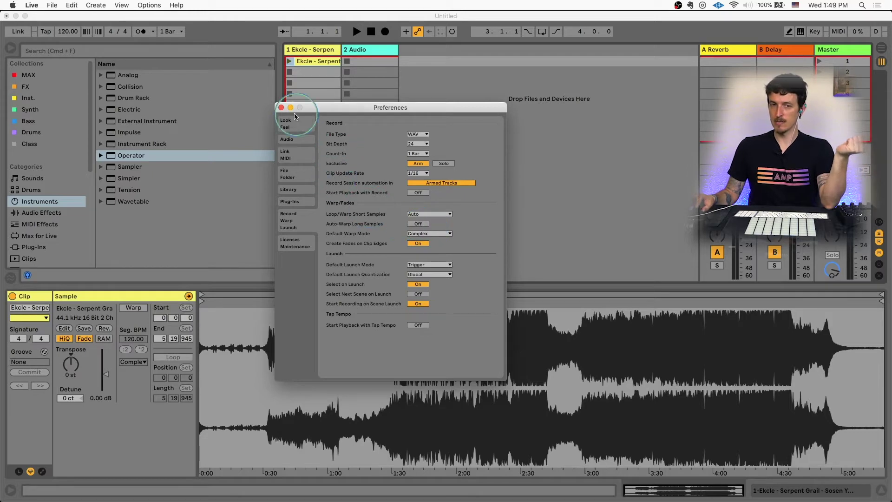
click(281, 107)
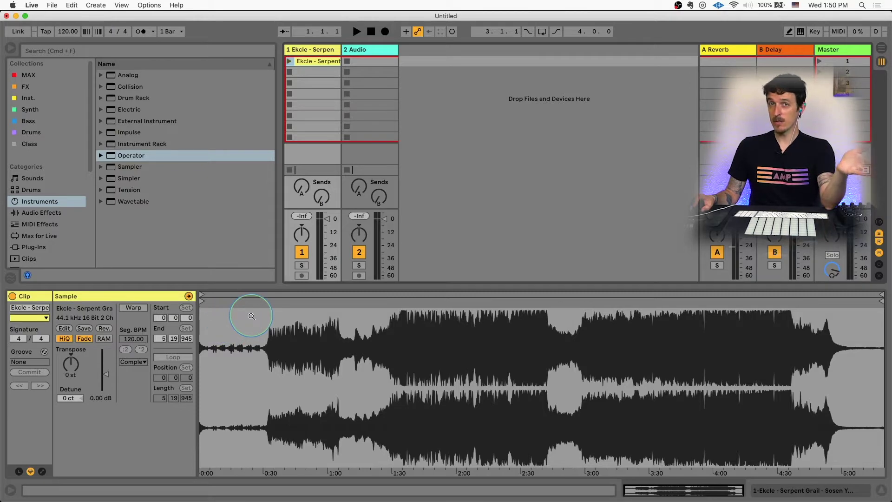
click(134, 308)
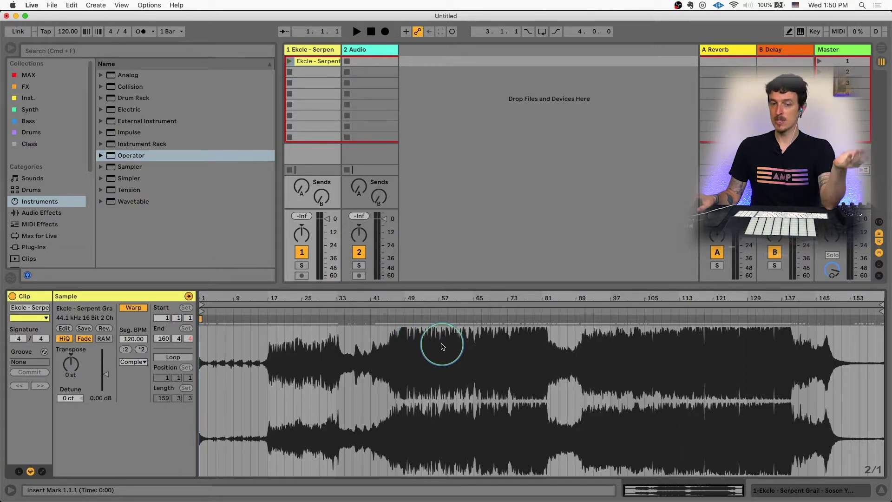
Select the section from bar 47 to bar 51 in the clip's waveform.
click(269, 344)
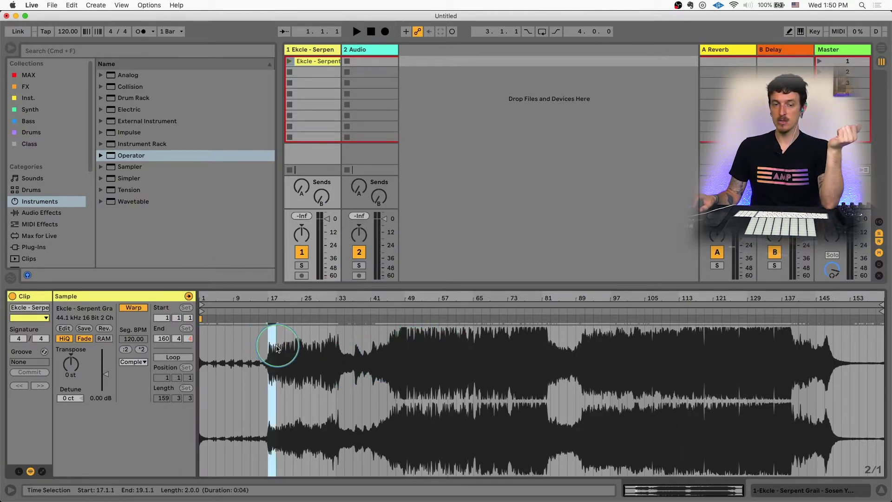
click(270, 345)
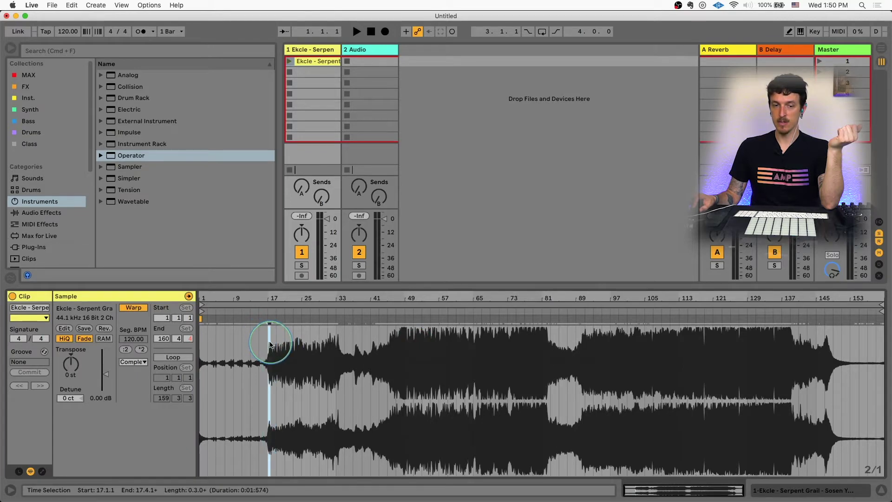
drag(397, 330, 417, 331)
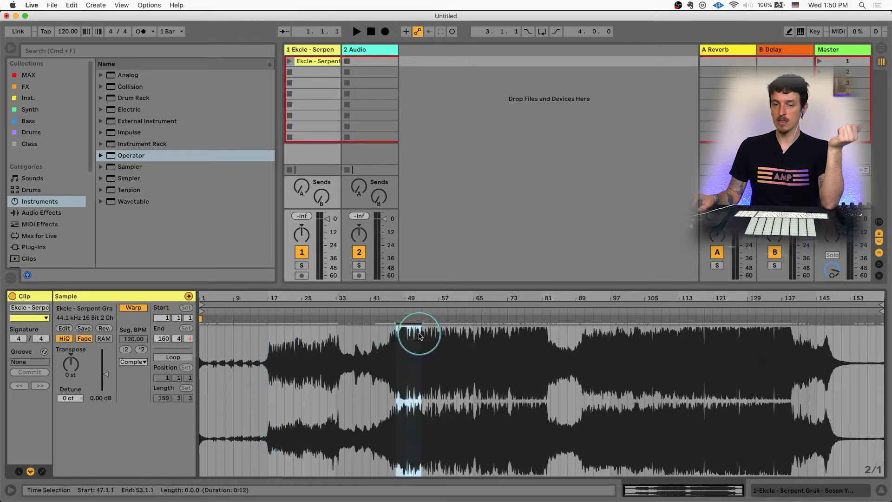
Zoom to bars 47–51 and turn track 1 down to about -6.7 dB while playing.
key(z)
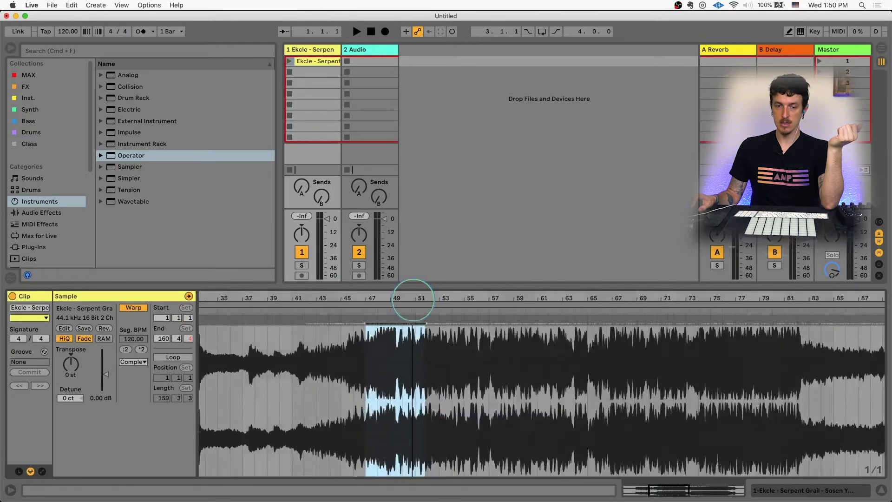
drag(412, 297, 442, 295)
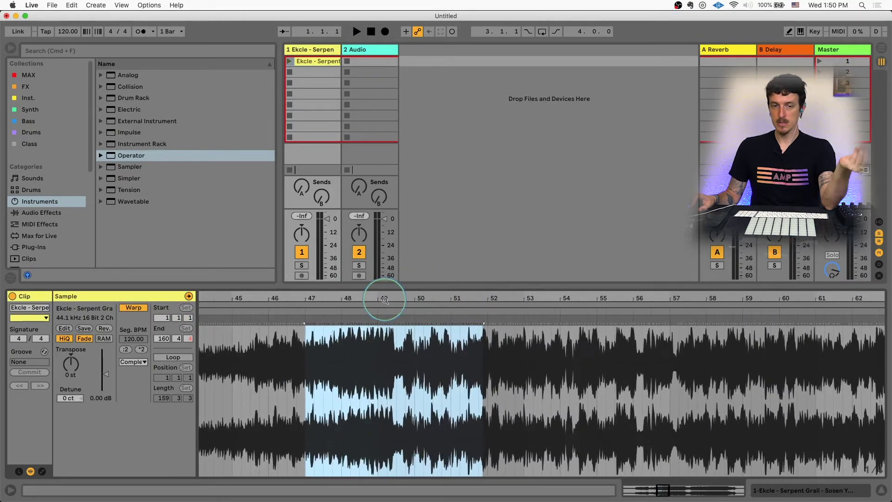
drag(328, 224, 327, 229)
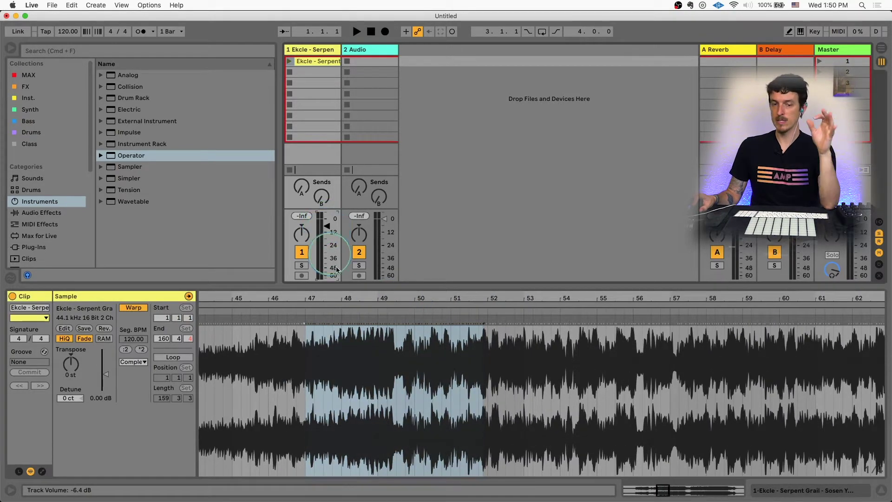
click(298, 329)
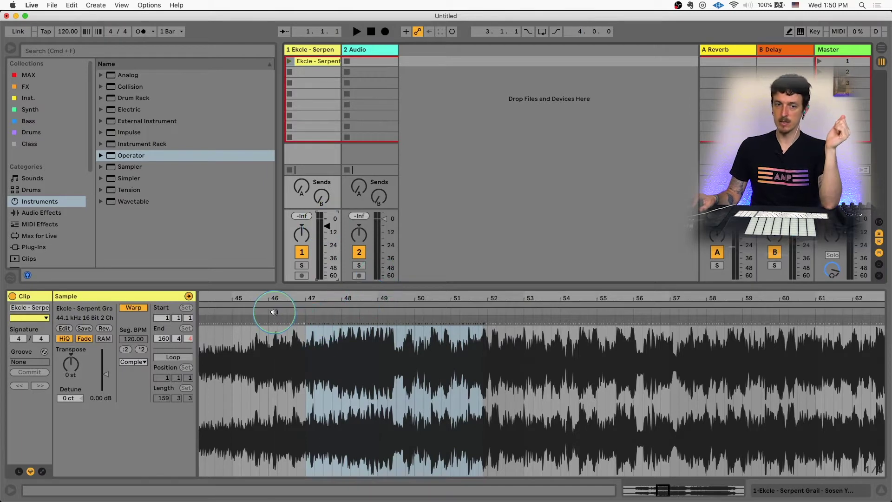
key(space)
click(336, 277)
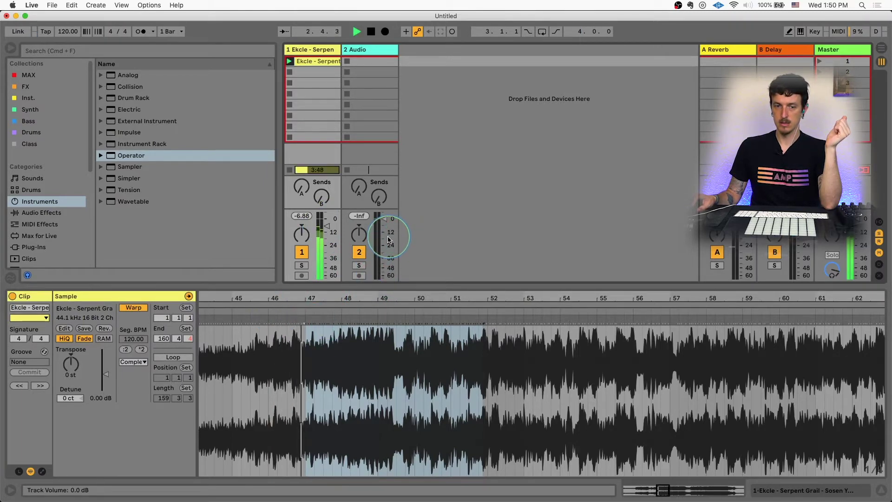
Zoom in near bar 49 and audition the strong hit just after 49.2.
drag(349, 298, 301, 296)
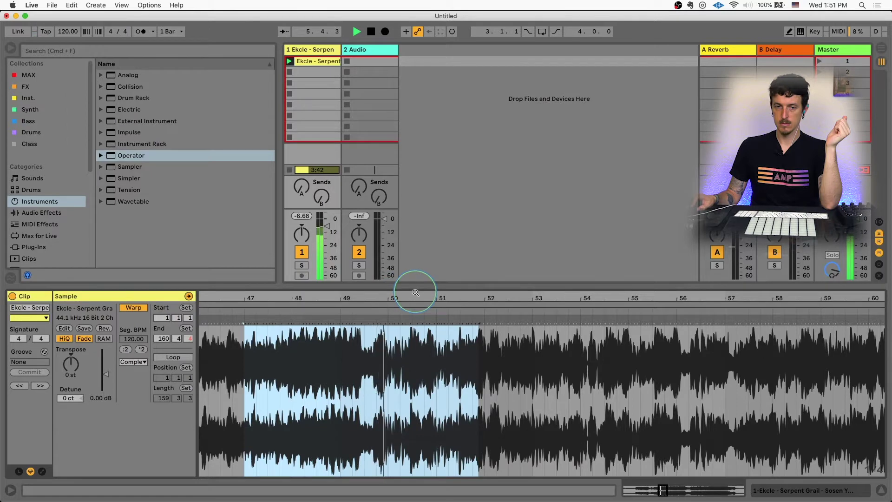
drag(384, 304, 393, 333)
click(339, 358)
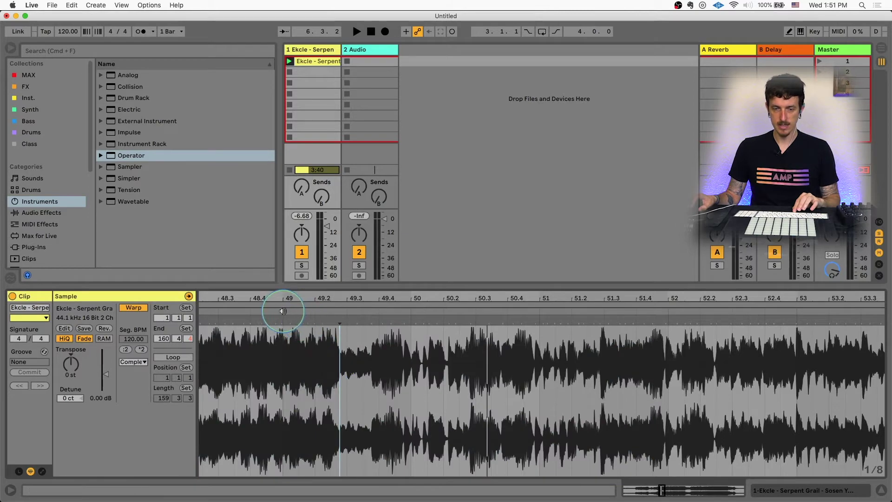
key(space)
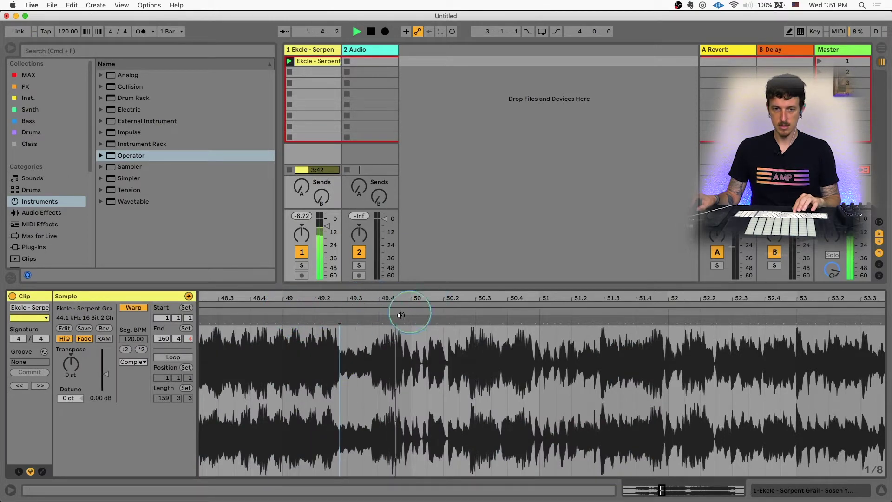
key(space)
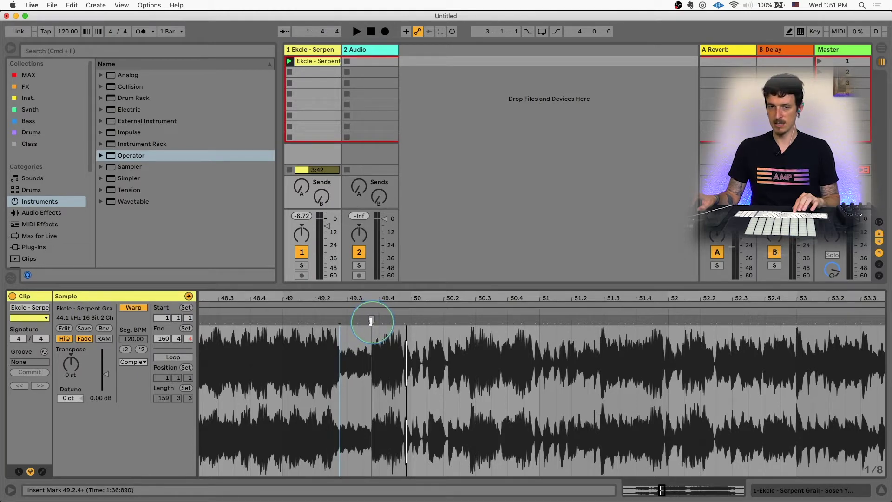
click(286, 310)
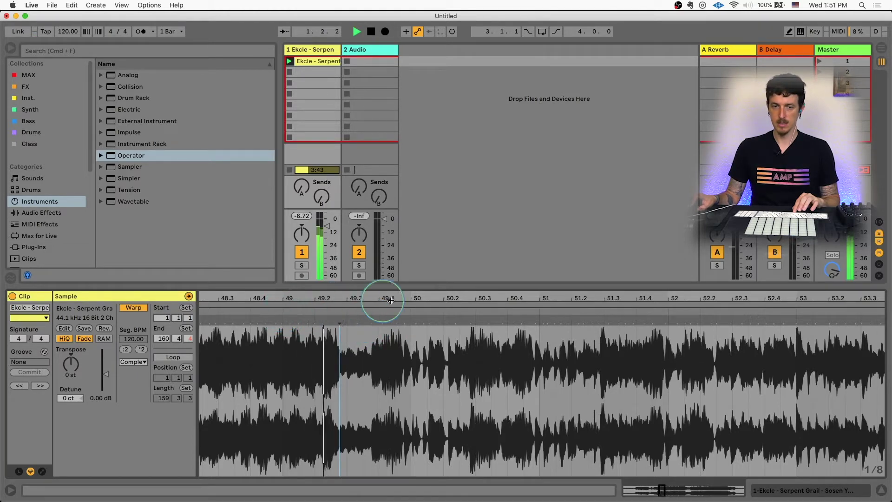
key(space)
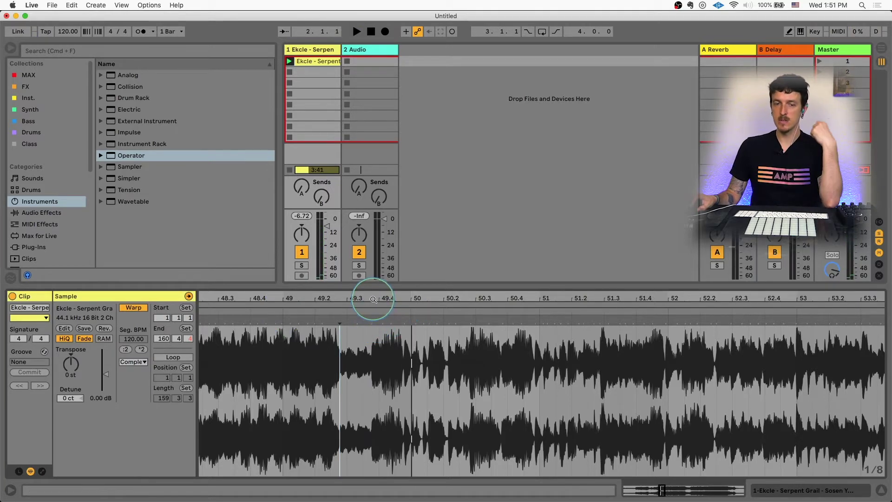
drag(373, 297, 370, 308)
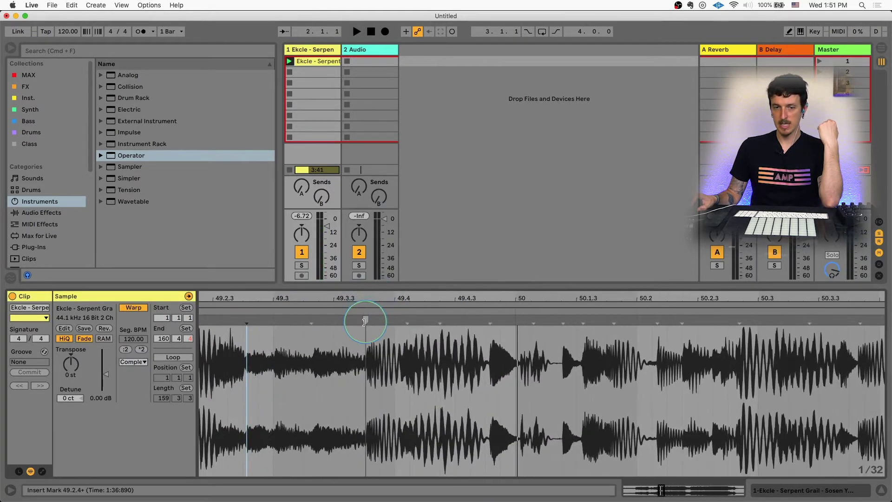
Set the strong downbeat hit near bar 49 as the clip's bar 1.1.1.
right_click(365, 318)
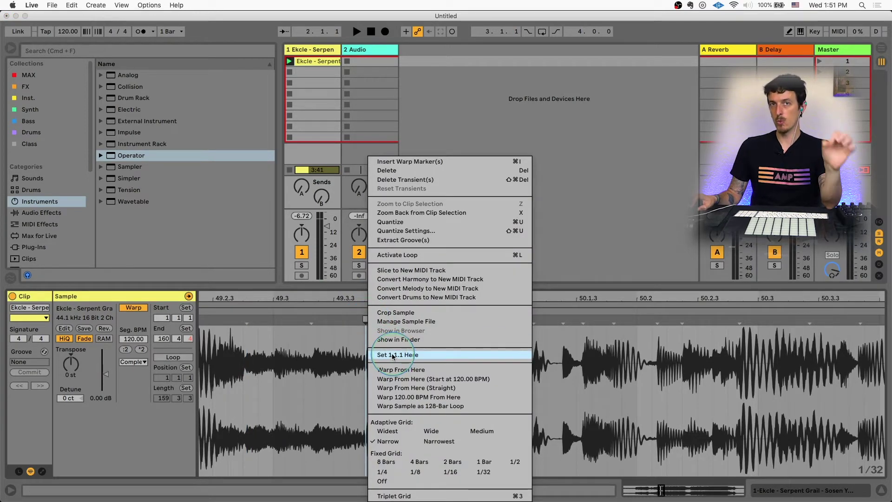
click(315, 325)
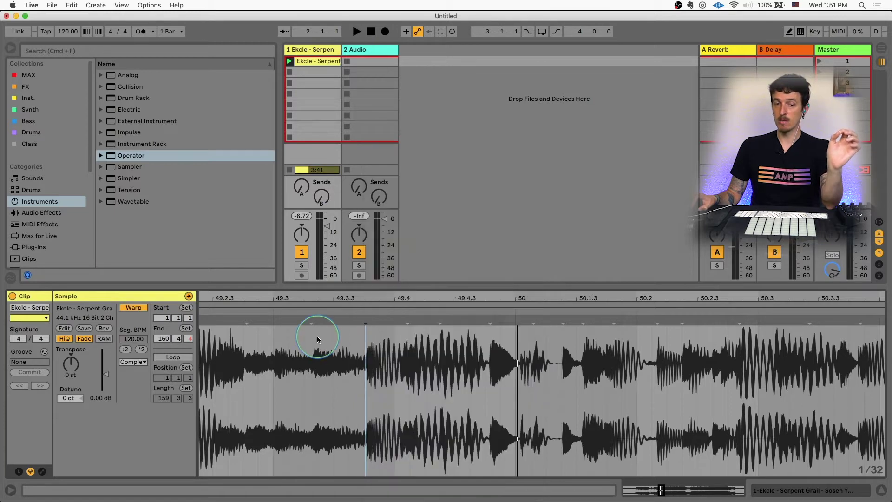
right_click(365, 319)
click(385, 357)
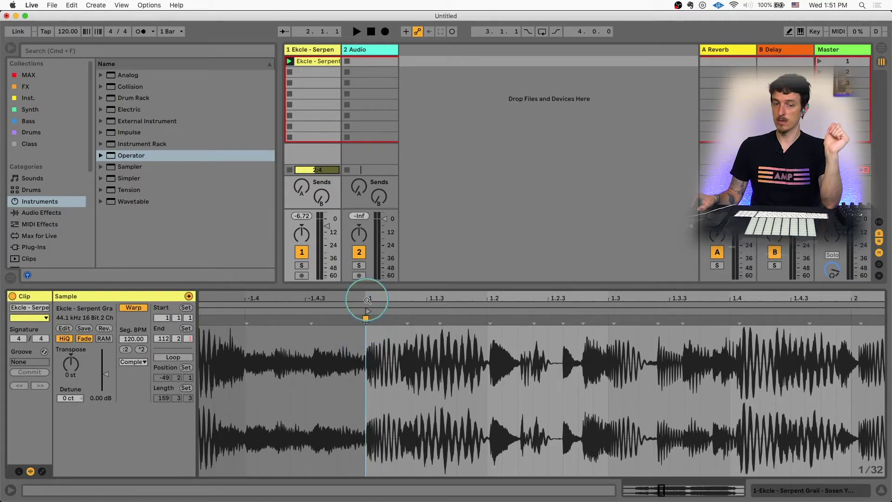
Zoom out, then back in around the new bar 1, placing the play position there.
key(minus)
key(minus)
key(minus)
key(minus)
key(minus)
key(minus)
key(minus)
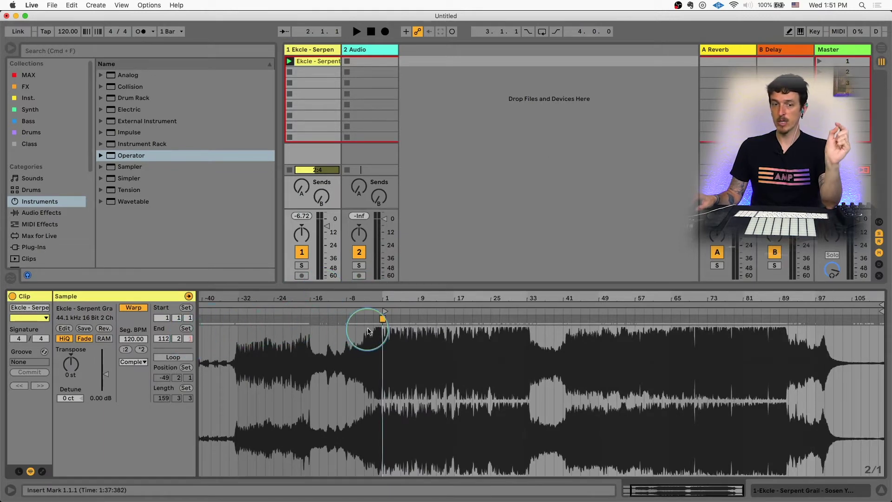
mouse_move(388, 296)
mouse_down()
mouse_move(387, 330)
mouse_move(389, 291)
mouse_move(683, 294)
mouse_move(471, 295)
mouse_up()
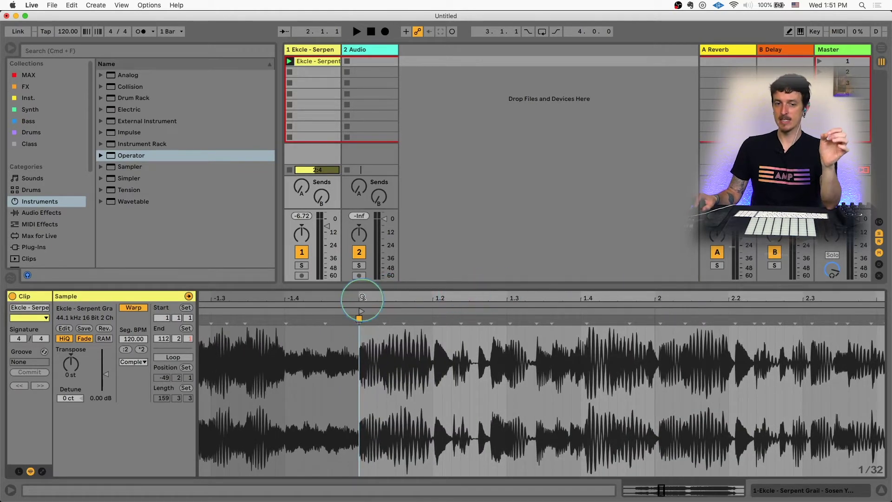
click(360, 321)
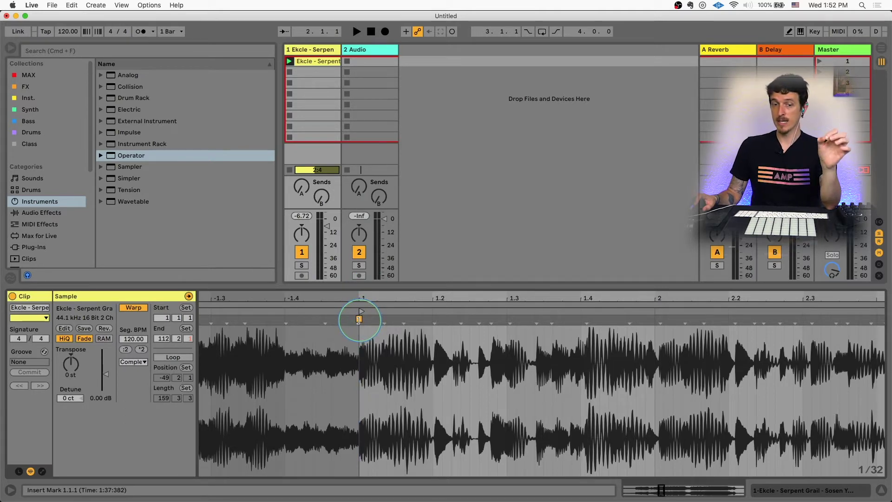
right_click(359, 320)
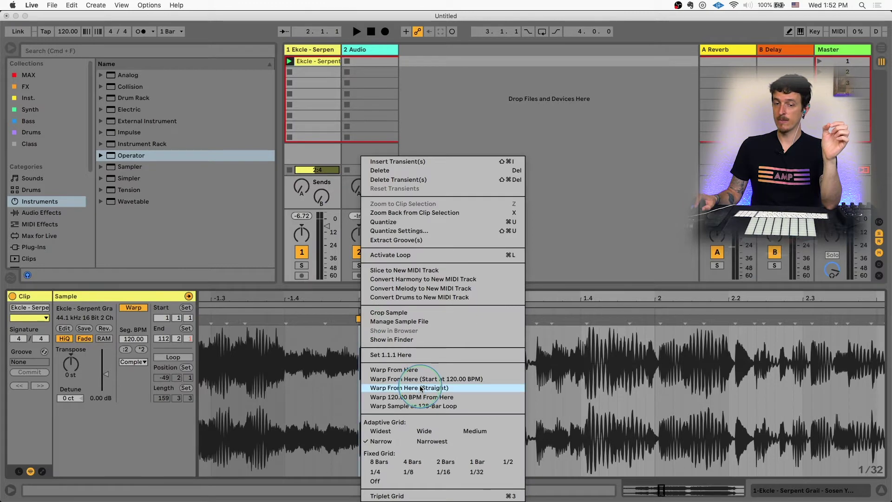
Warp the clip from bar 1 onward and audition beats 1.2.1 through 1.2.4.
click(457, 389)
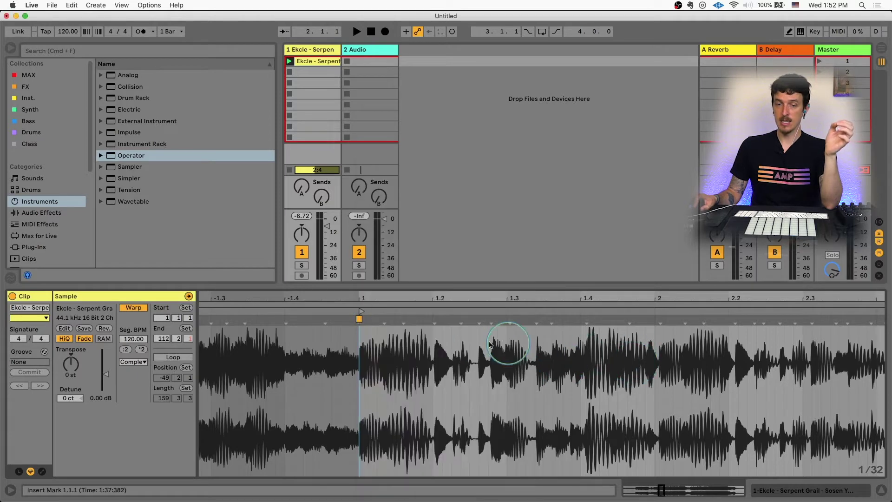
click(462, 336)
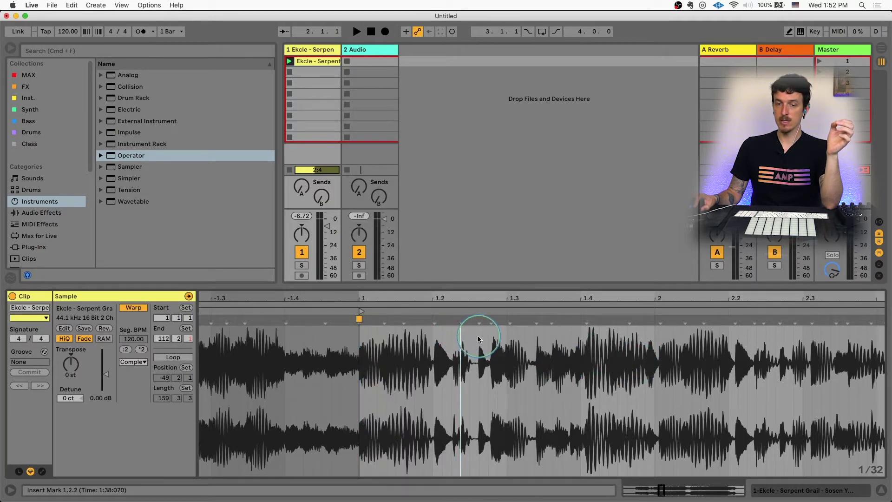
click(479, 338)
click(490, 333)
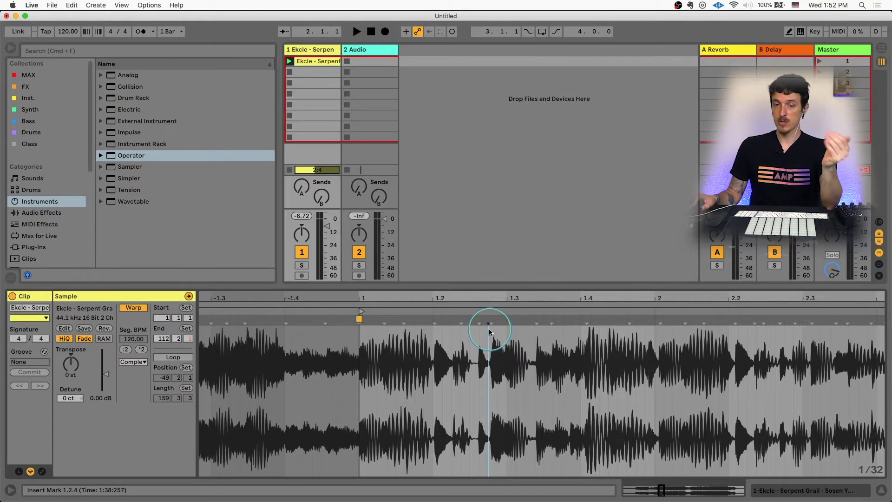
drag(426, 296, 428, 301)
click(453, 354)
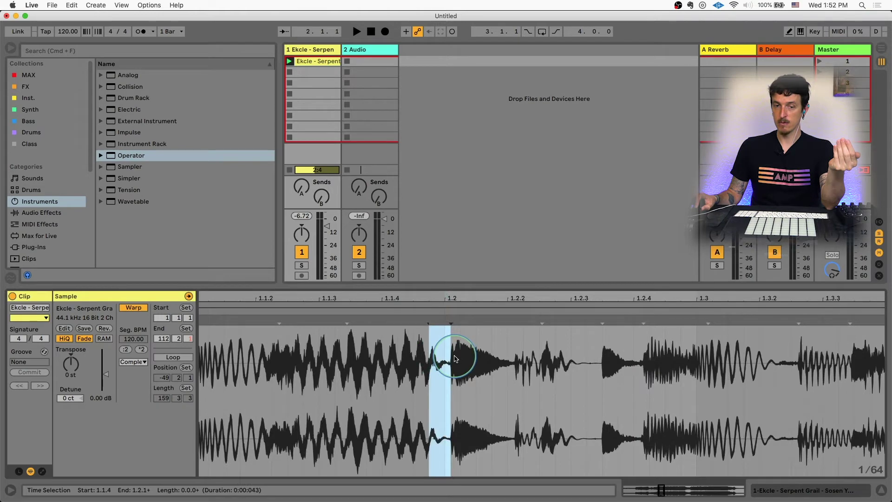
click(448, 332)
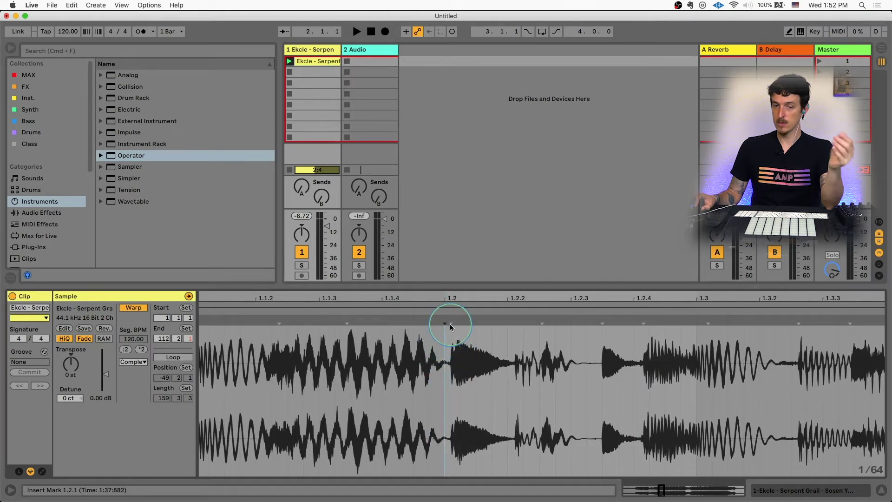
mouse_move(451, 309)
mouse_down()
mouse_move(454, 290)
mouse_move(447, 299)
mouse_up()
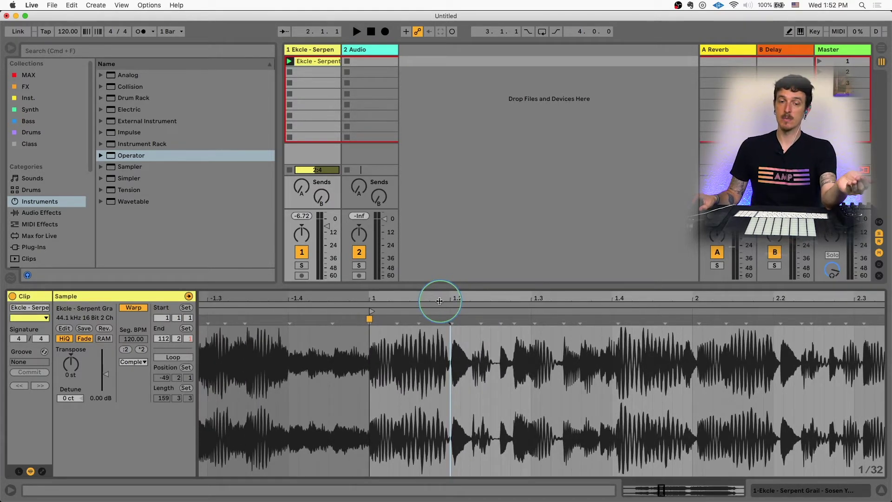
Warp the track straight from its first downbeat at the clip start.
click(370, 347)
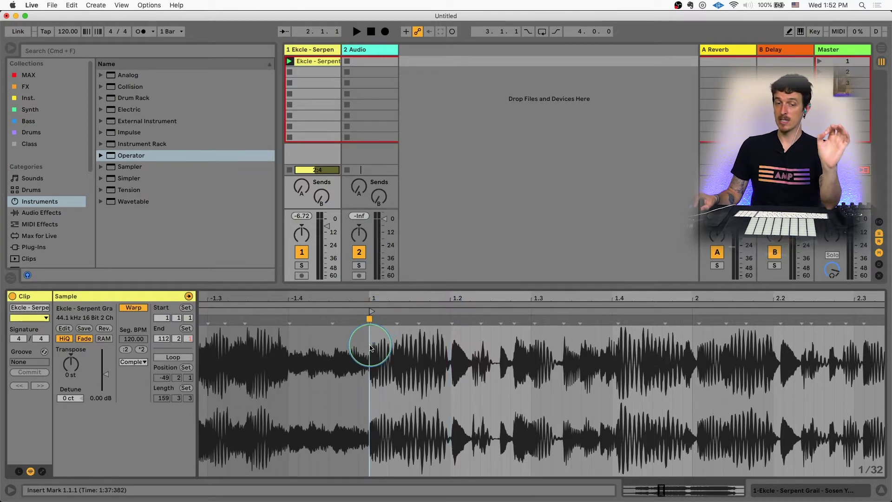
right_click(370, 320)
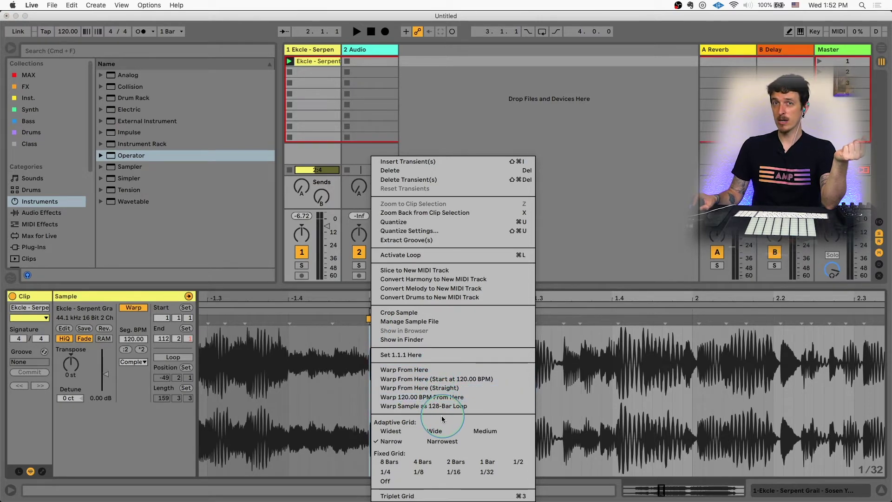
click(436, 388)
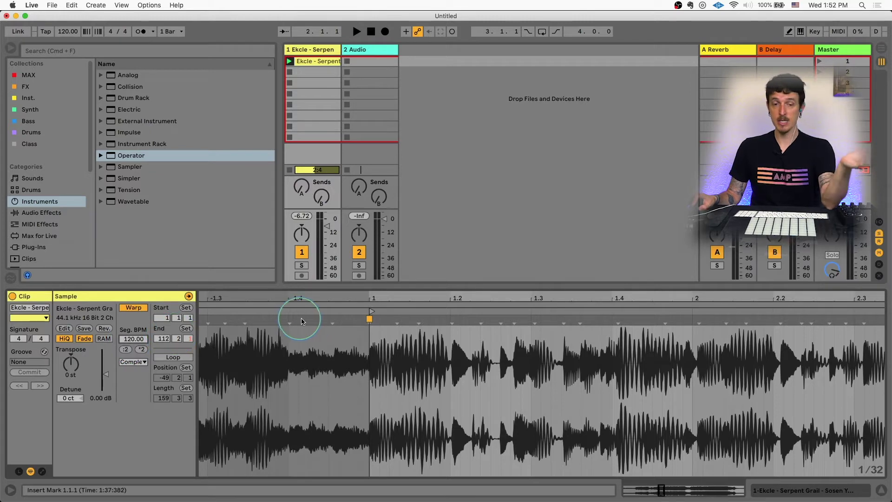
Re-warp straight from the bar-1 marker for 118 BPM, then play from beat 1.2.1.
right_click(371, 318)
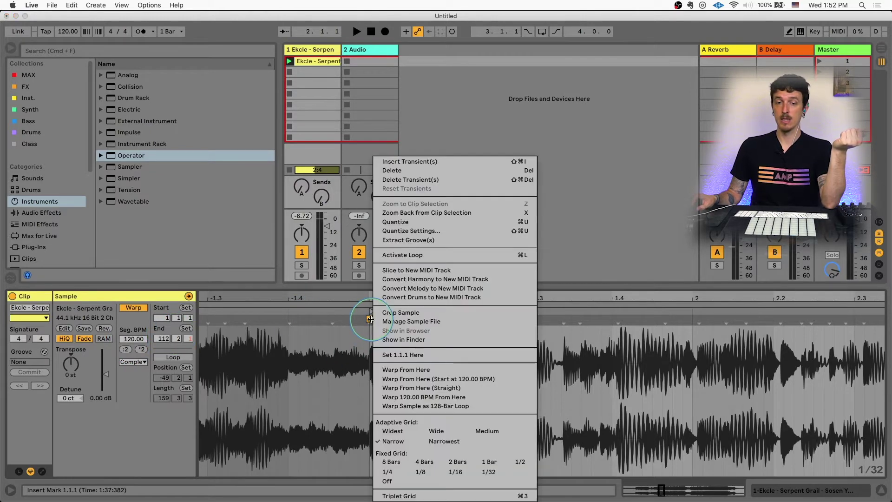
click(414, 389)
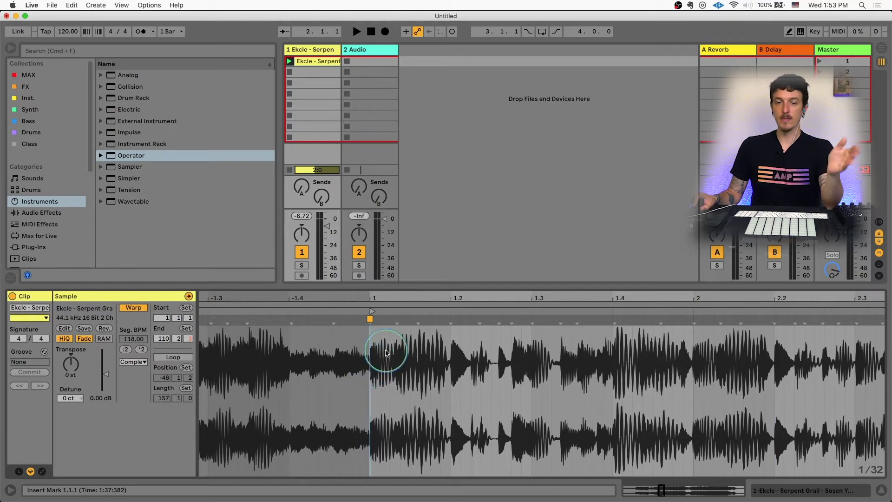
scroll(427, 296, right, 3)
scroll(428, 295, down, 3)
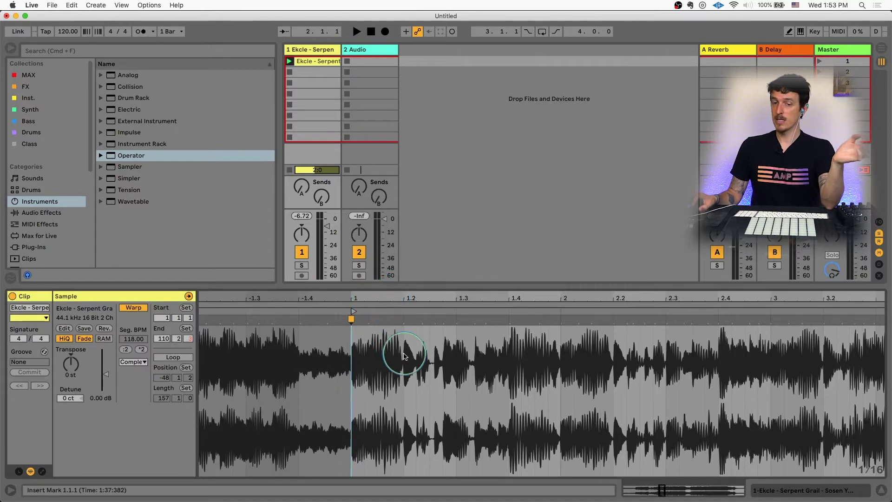
click(404, 338)
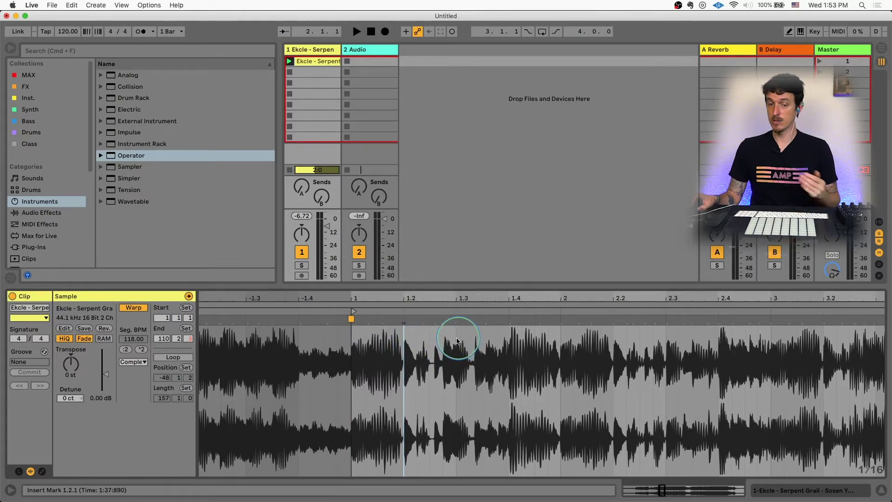
key(space)
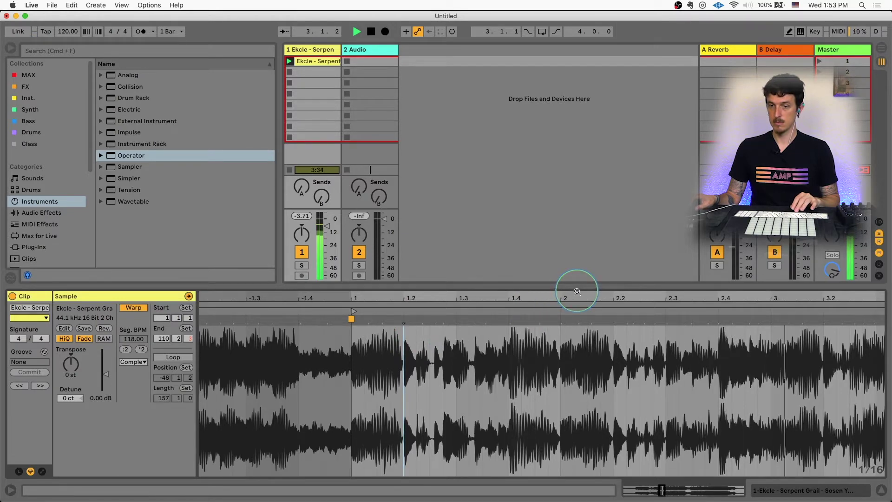
Play the 118 BPM clip and check its timing around bars 41 to 48.
drag(582, 294, 519, 295)
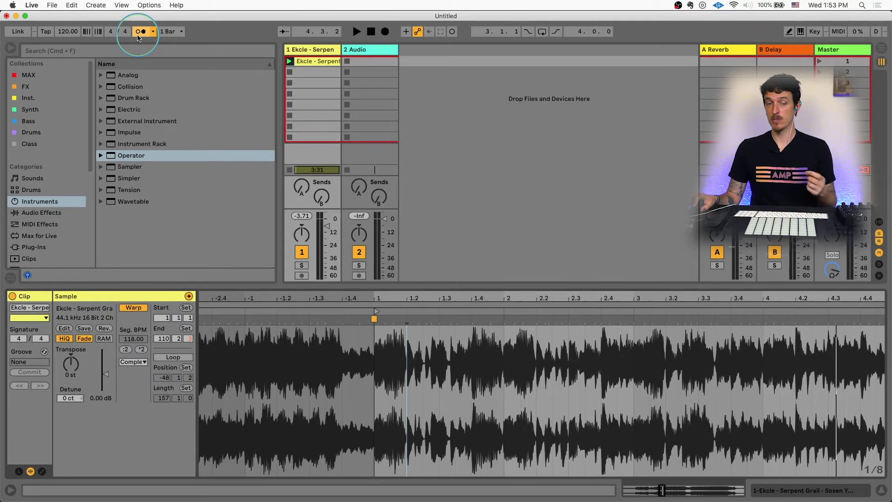
key(space)
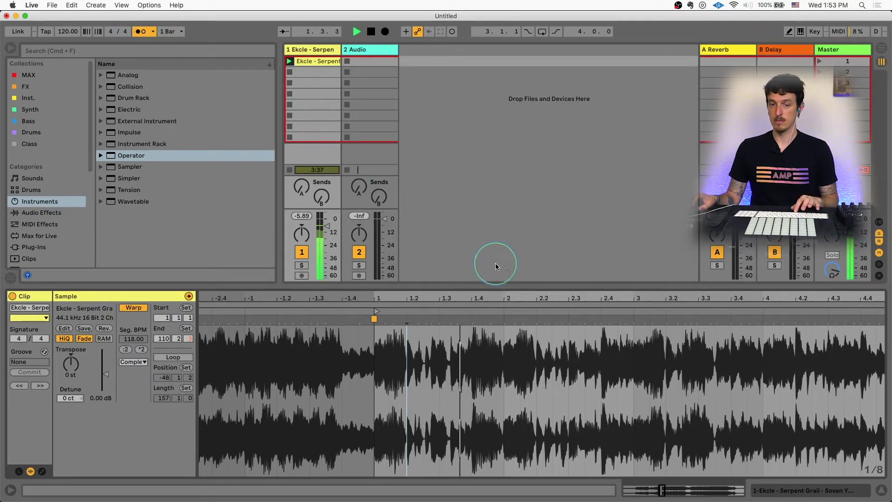
click(551, 299)
drag(550, 299, 490, 297)
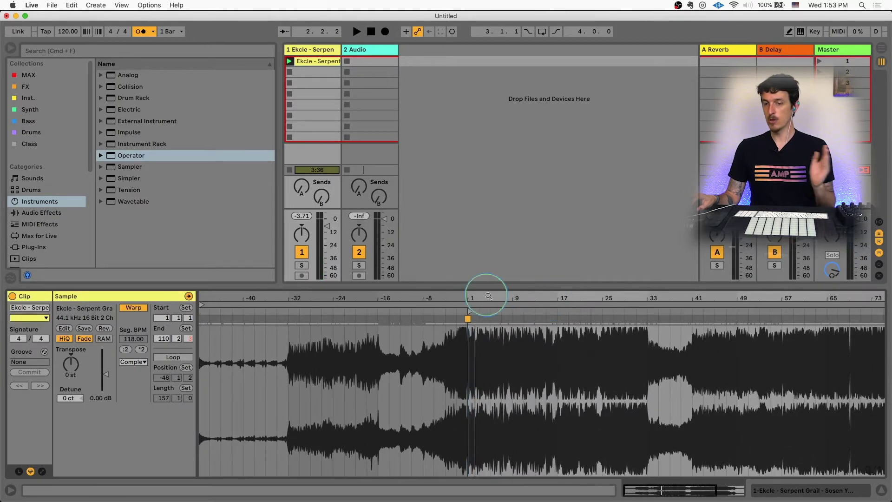
click(692, 310)
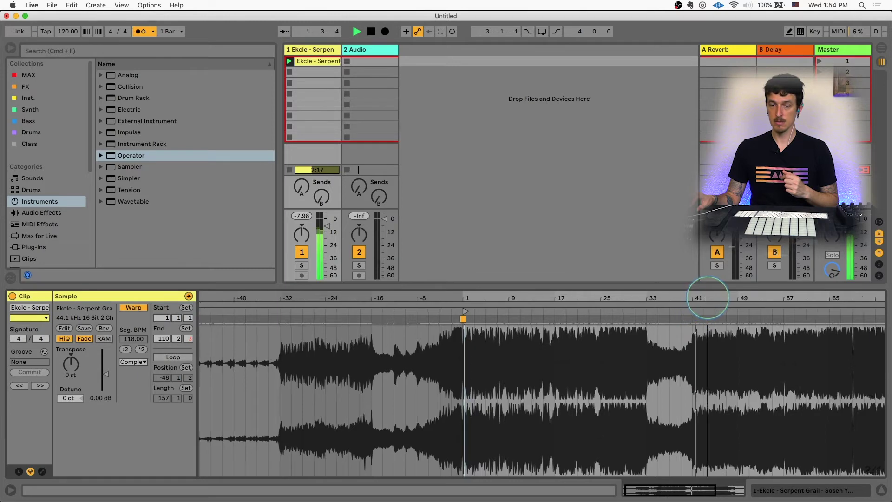
drag(707, 298, 707, 300)
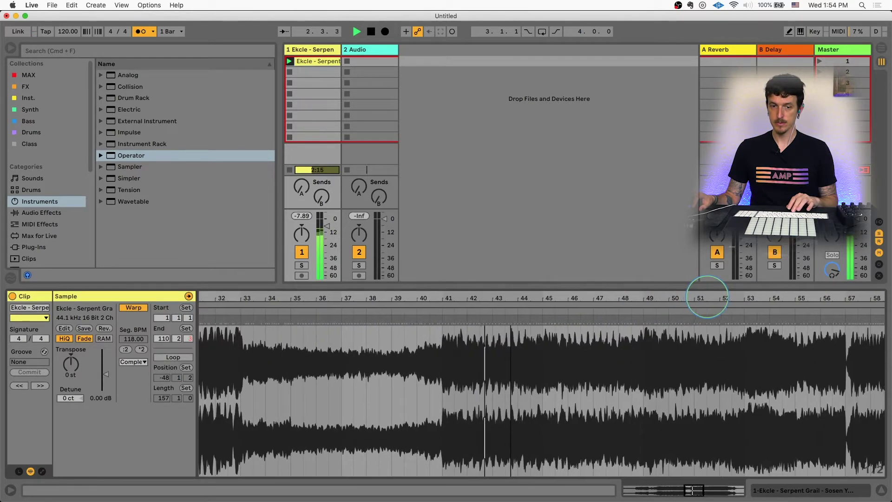
click(443, 345)
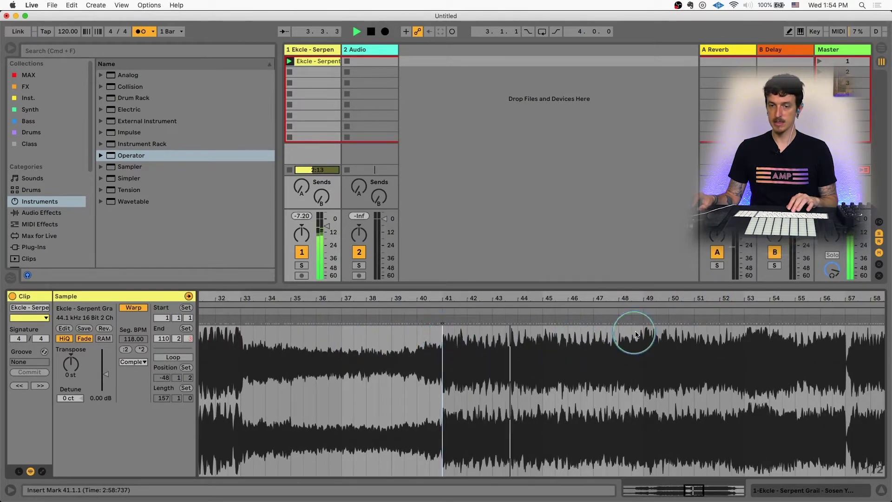
click(643, 312)
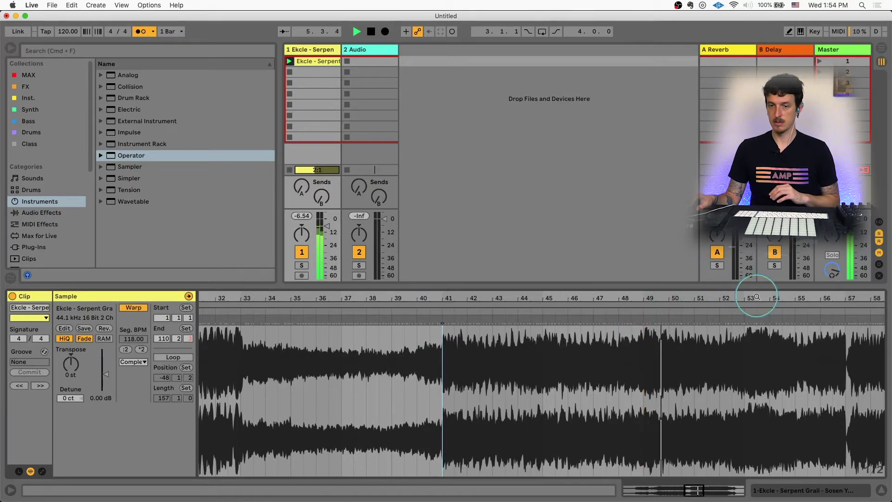
scroll(752, 294, right, 2)
scroll(753, 291, right, 2)
scroll(671, 303, down, 2)
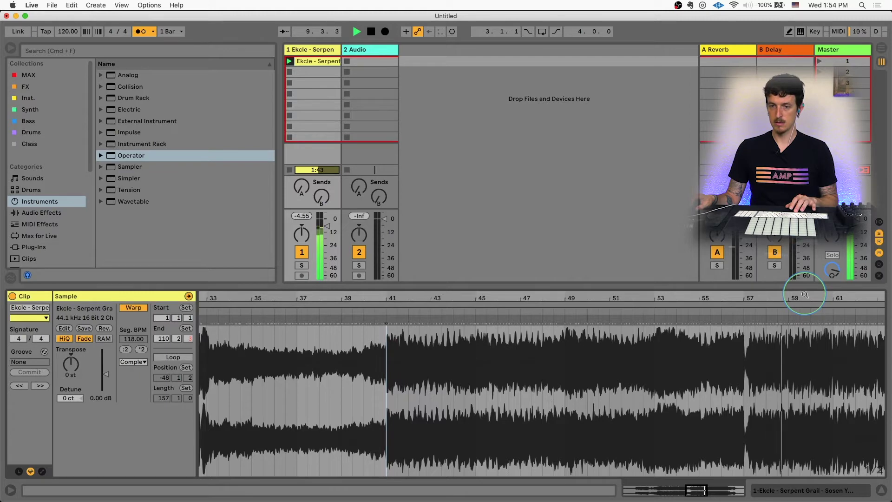
Stop playback, turn the metronome off, and return the insert point to the track start.
key(space)
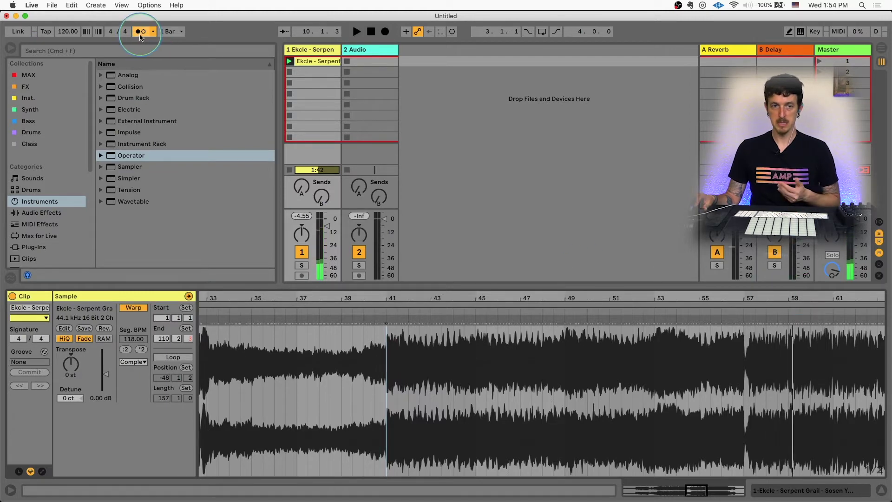
click(140, 35)
drag(421, 307, 413, 296)
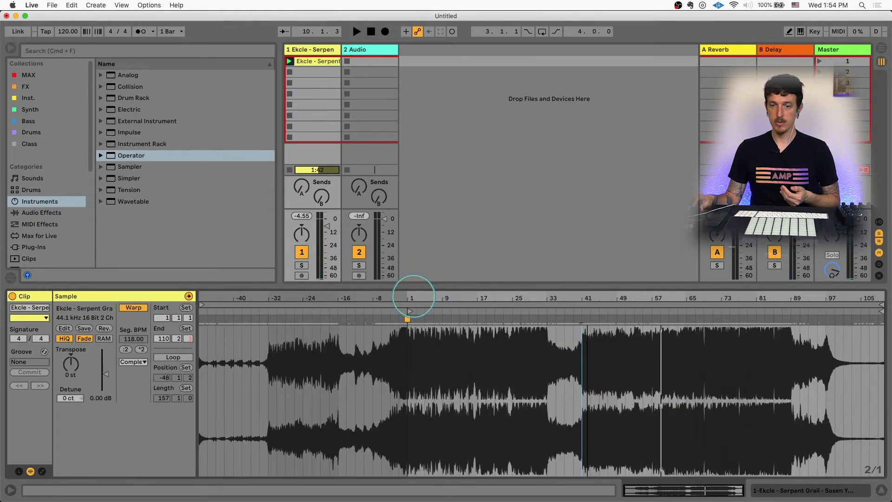
click(408, 318)
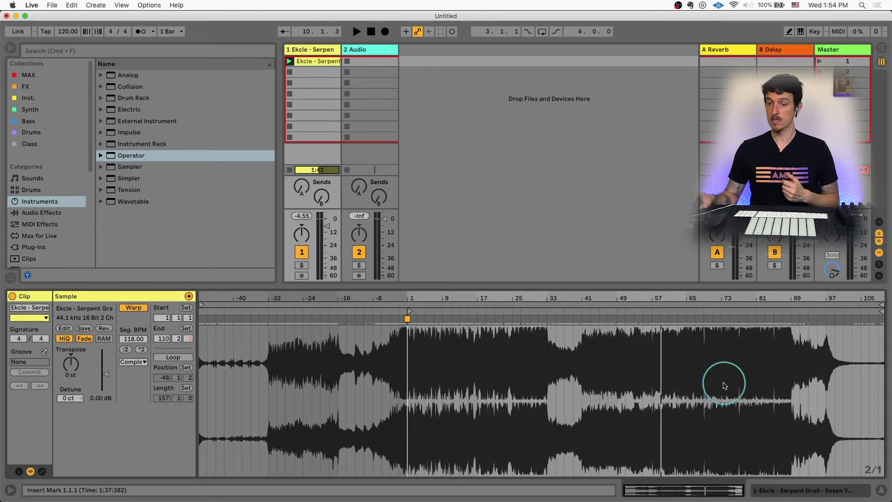
drag(779, 298, 734, 300)
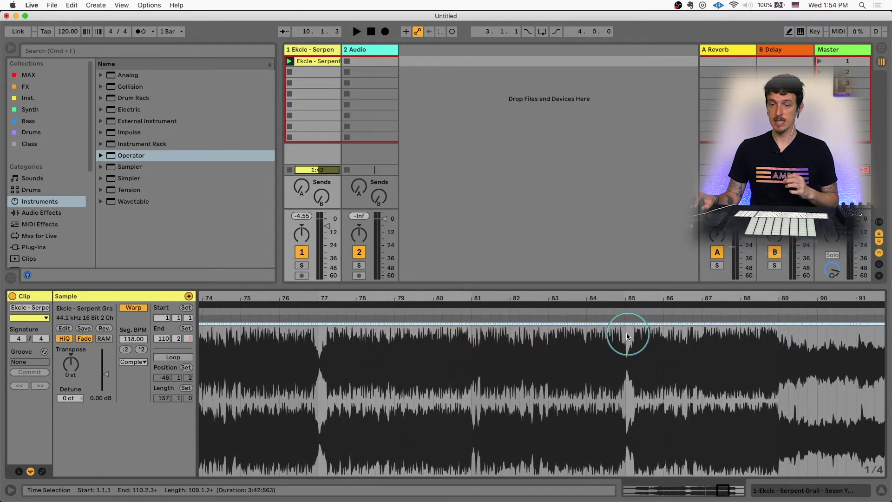
Loop and play bars 87 to 89.
click(626, 333)
drag(781, 335, 702, 348)
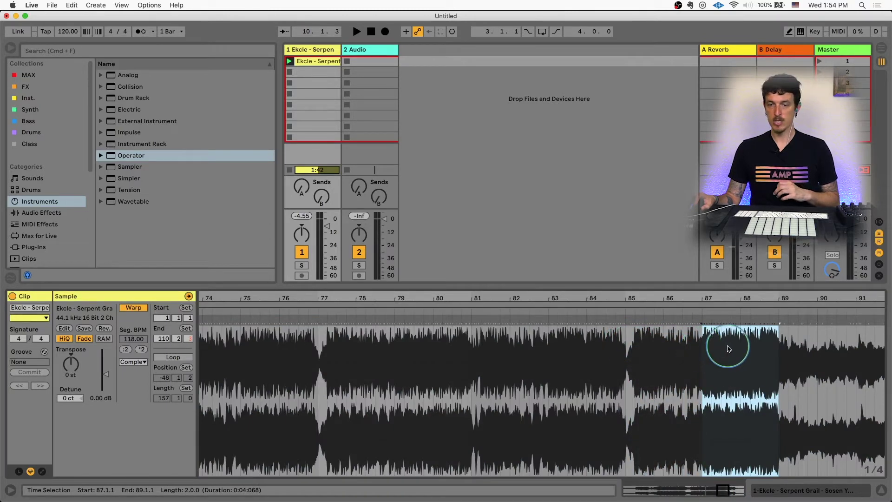
key(super+l)
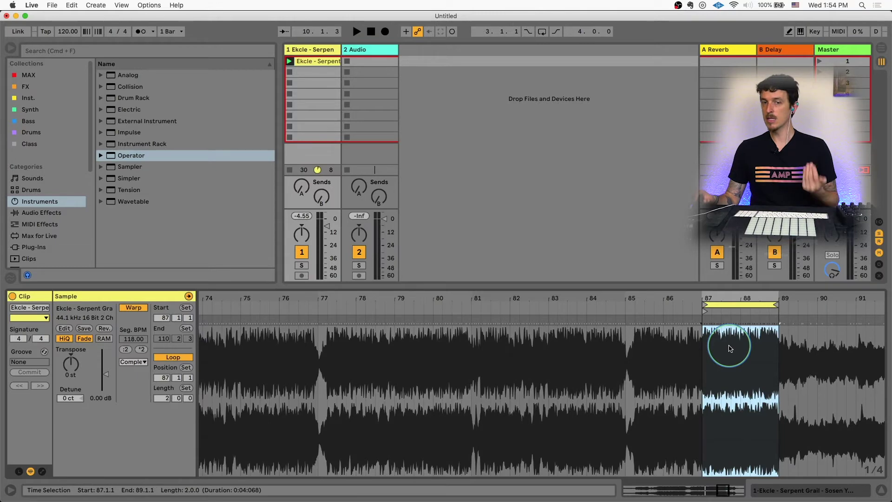
key(space)
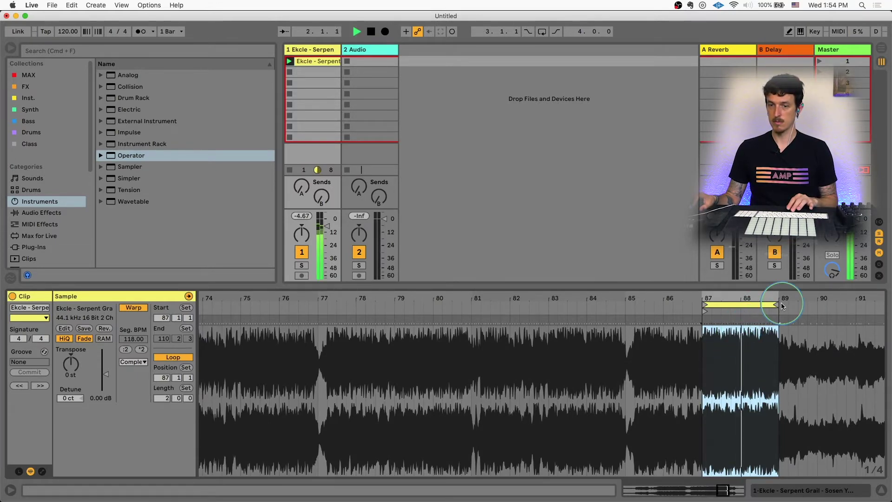
drag(779, 294, 743, 294)
key(space)
Loop and audition the intro section from bar -32 to -28.
drag(269, 334, 290, 337)
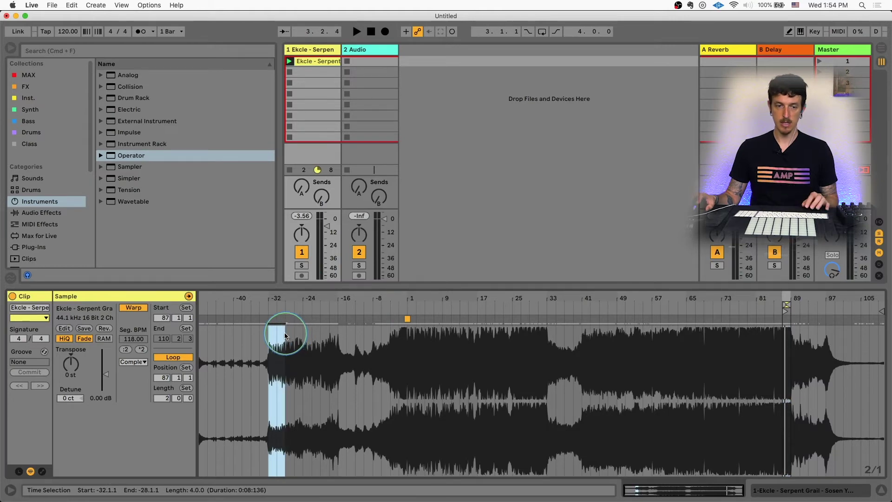
key(super+l)
key(space)
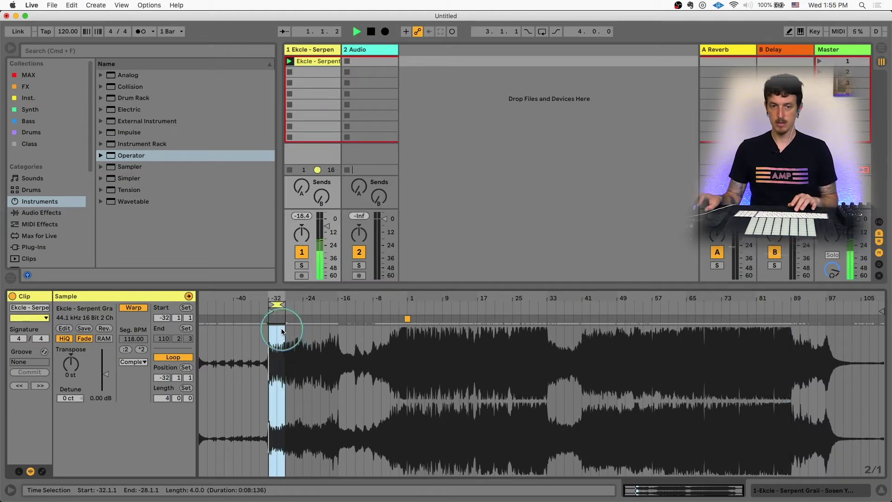
key(z)
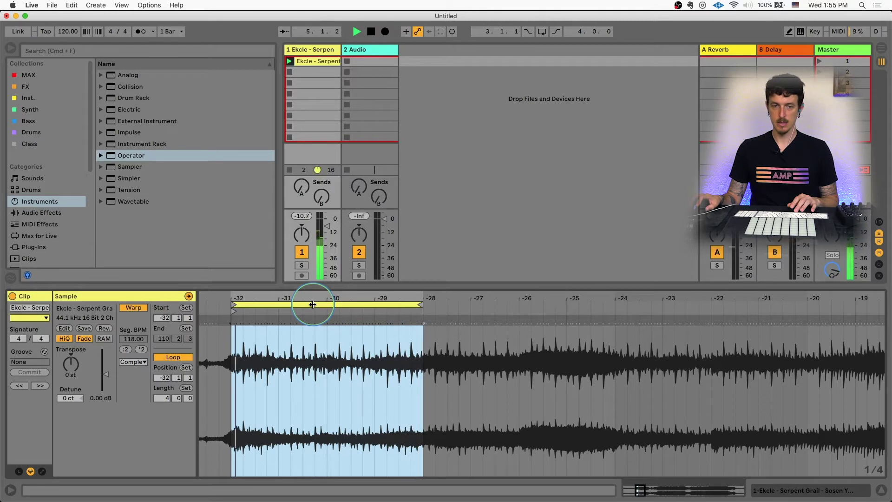
key(space)
key(minus)
key(minus)
key(minus)
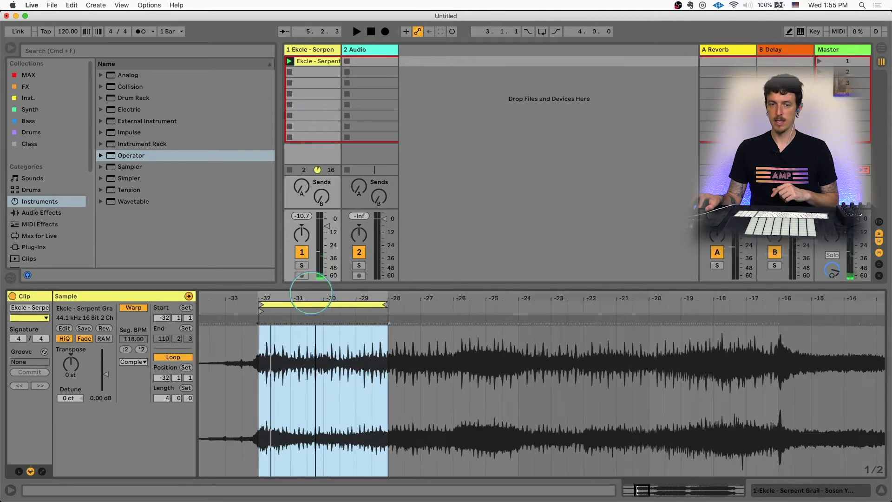
key(minus)
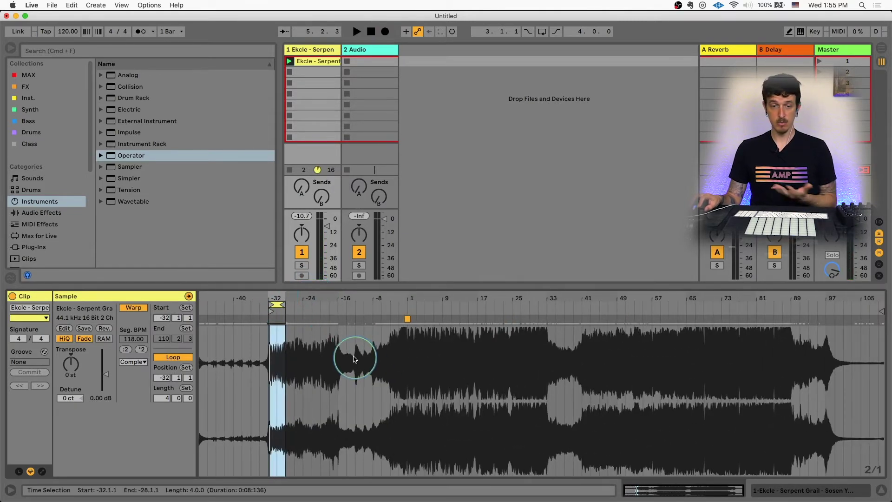
Loop and play the two bars from -12 to -10.
drag(348, 300, 330, 342)
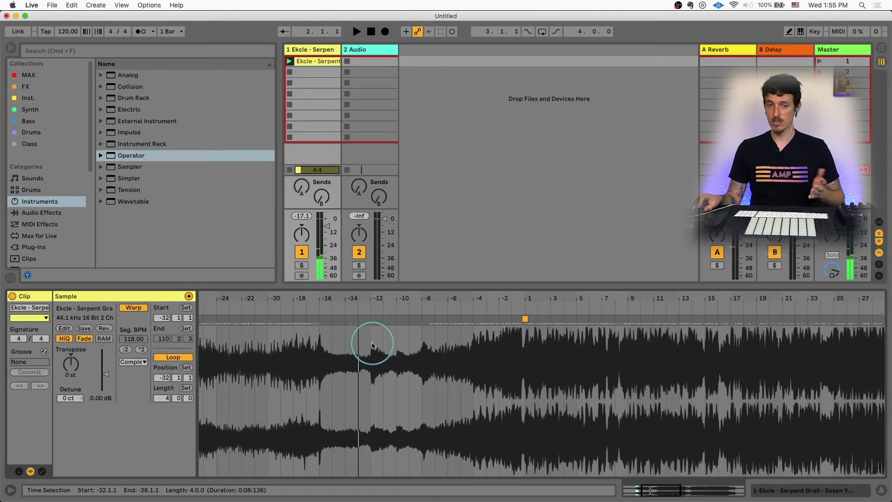
drag(372, 345, 395, 348)
key(super+l)
key(space)
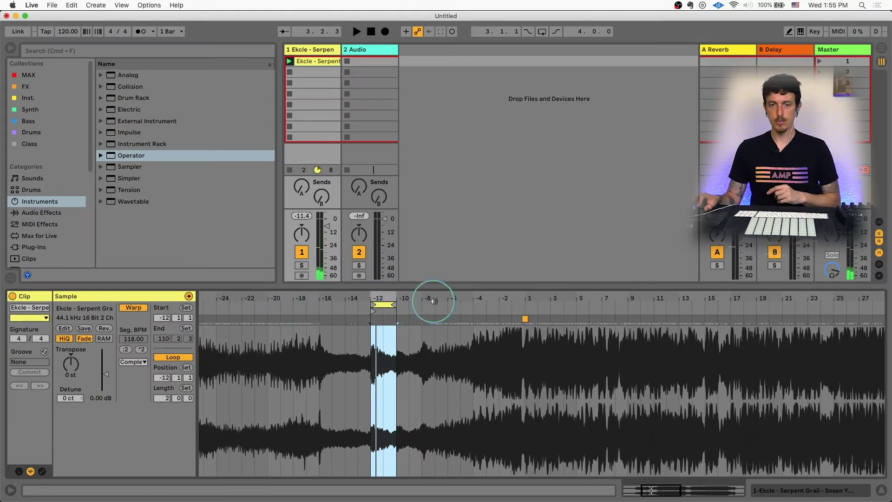
drag(446, 293, 382, 296)
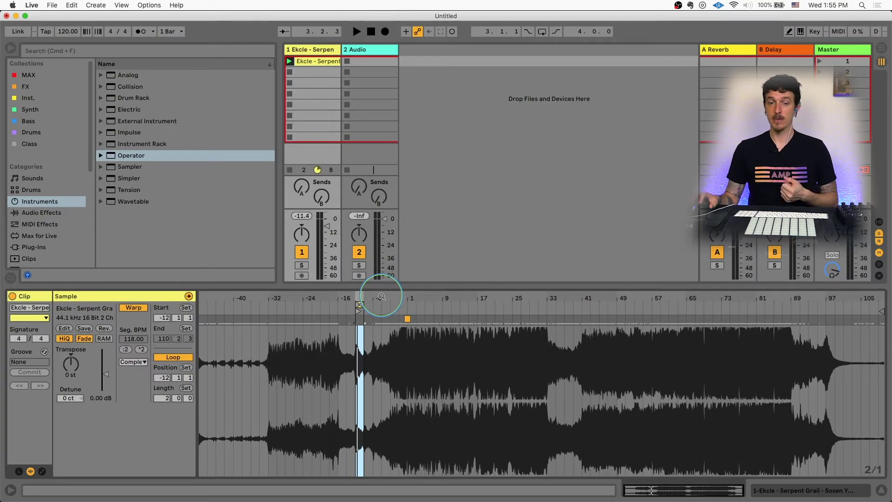
Turn off the clip loop and set the clip start at the first downbeat.
click(407, 330)
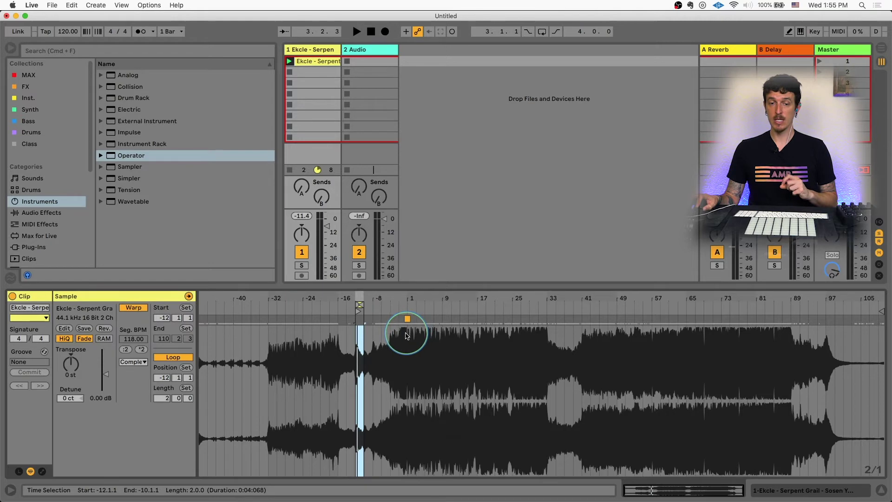
click(407, 334)
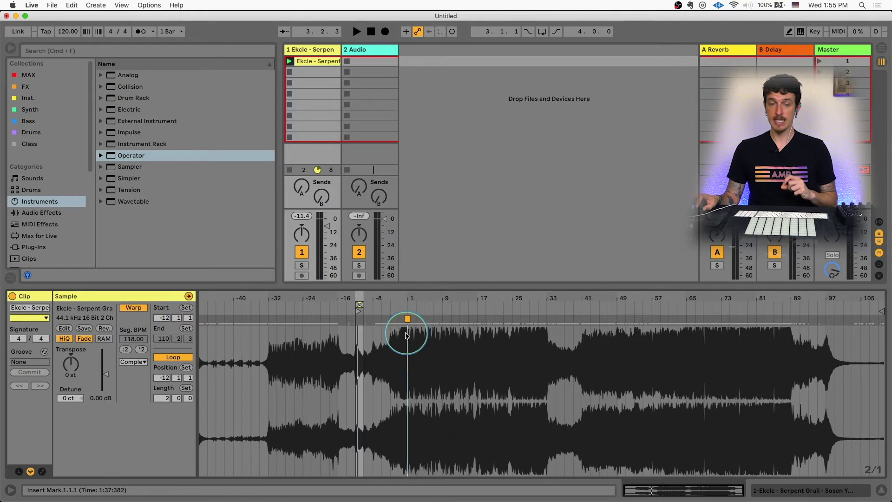
click(179, 358)
drag(408, 295, 404, 309)
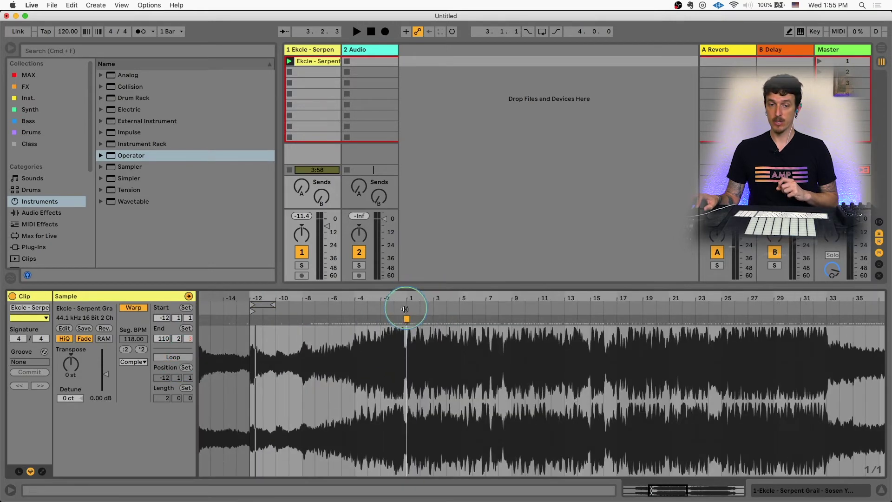
click(395, 350)
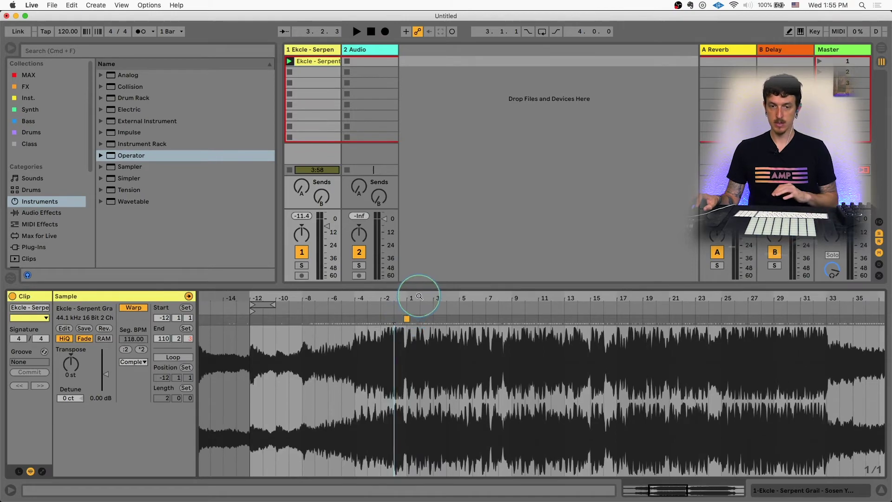
drag(419, 297, 418, 292)
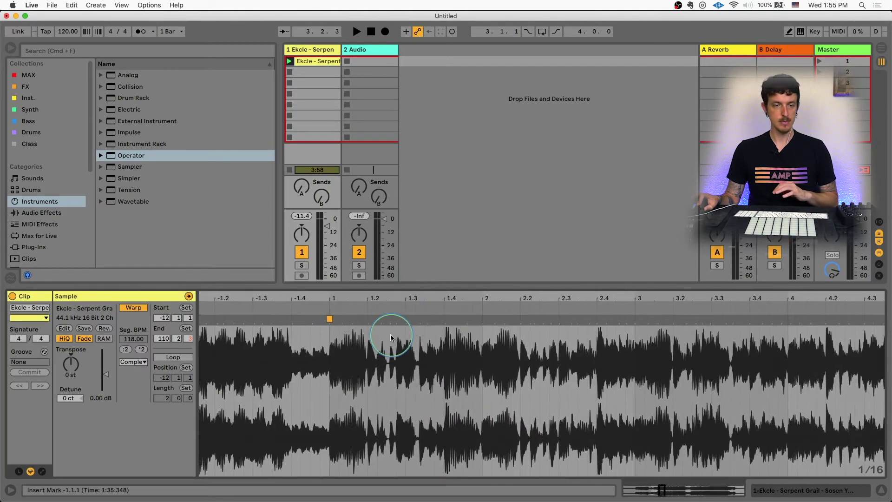
click(331, 309)
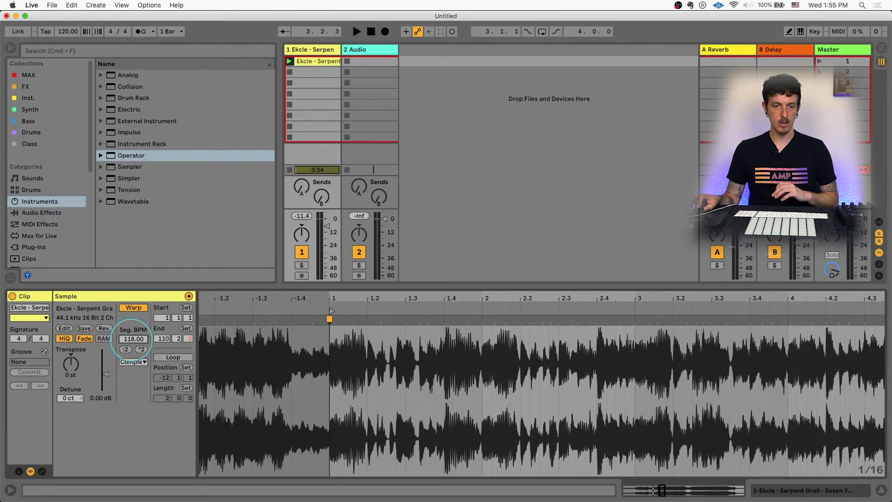
Raise the segment tempo to 123 BPM and play the clip.
mouse_move(132, 342)
mouse_down()
mouse_move(131, 332)
mouse_move(132, 343)
mouse_up()
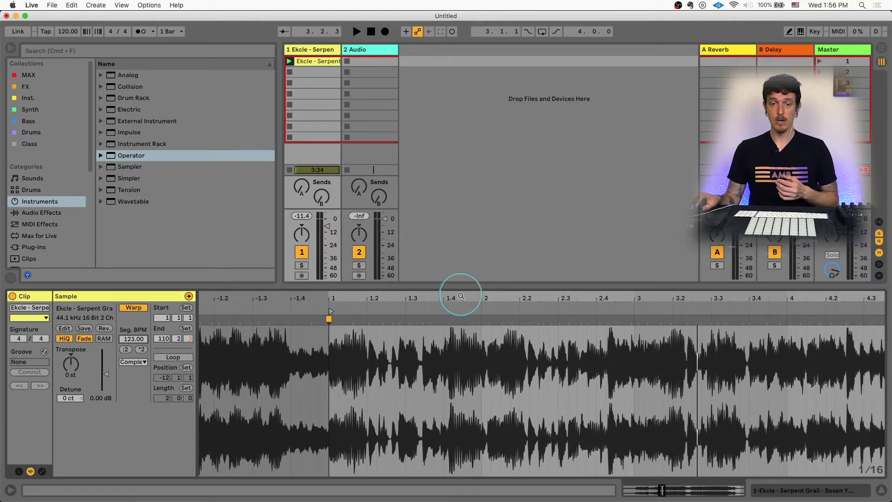
drag(462, 299, 460, 295)
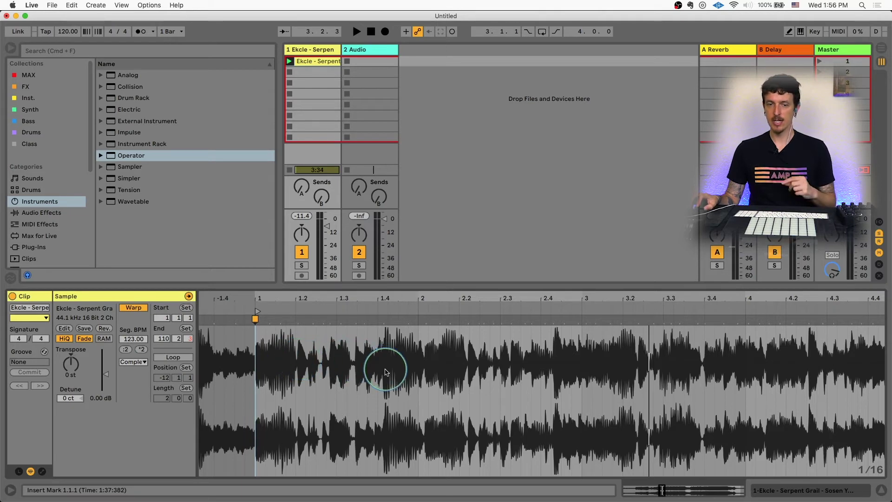
key(space)
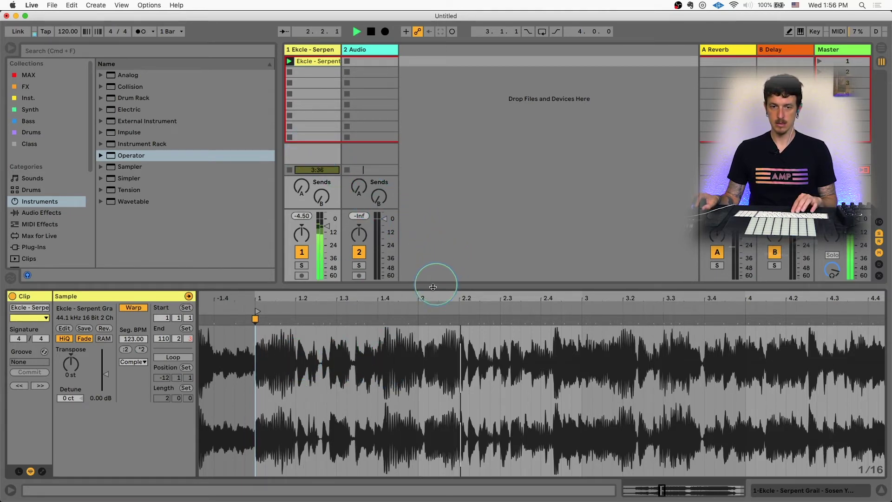
Audition from bar 2 and drag the warp marker onto bar 2's beat.
key(space)
drag(425, 299, 425, 302)
click(433, 347)
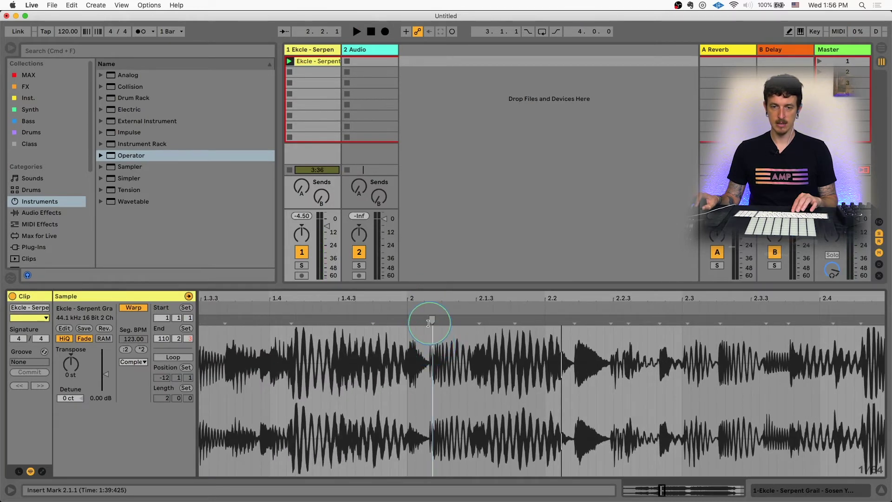
key(space)
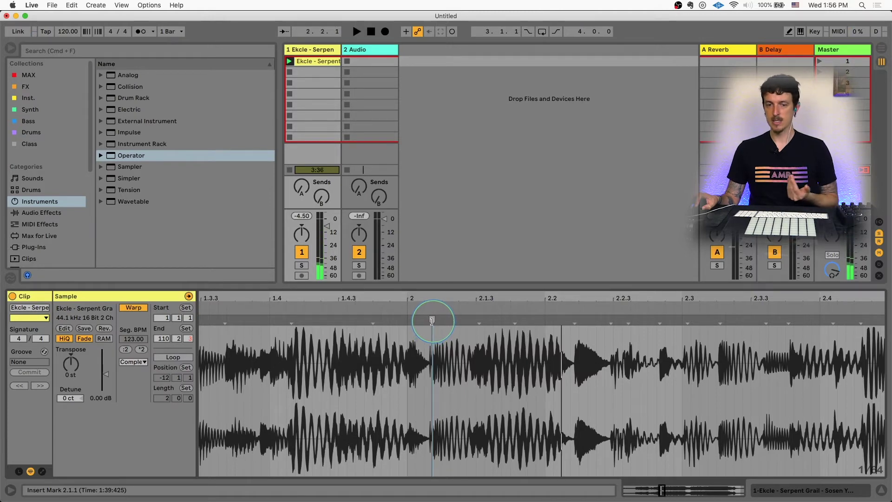
key(space)
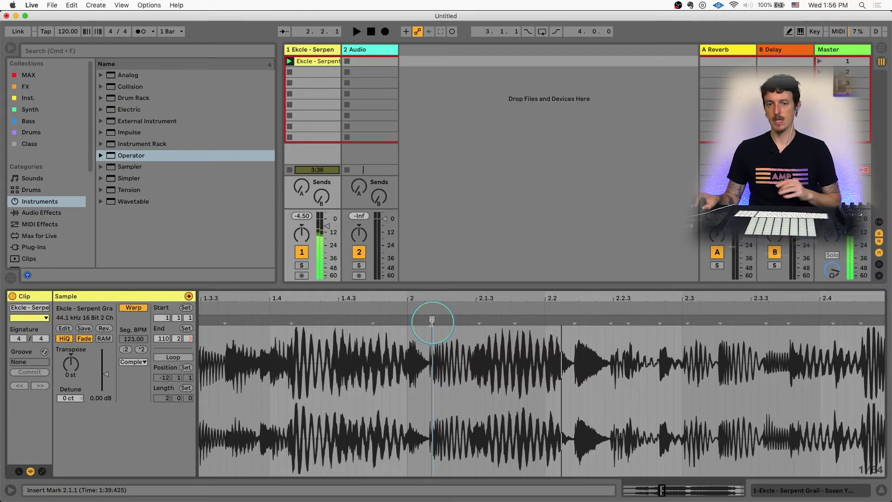
drag(433, 299, 428, 295)
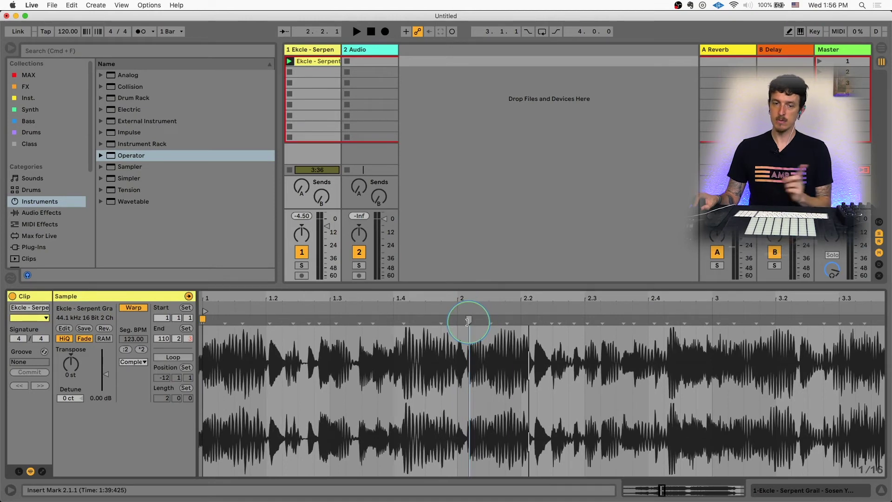
drag(467, 321, 459, 321)
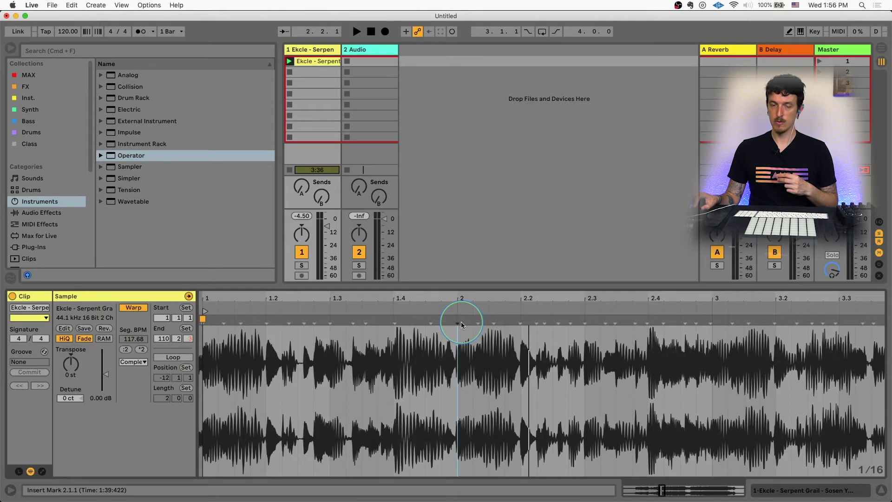
Enter exactly 118 as the clip's Seg. BPM.
click(131, 339)
text(11)
key(Return)
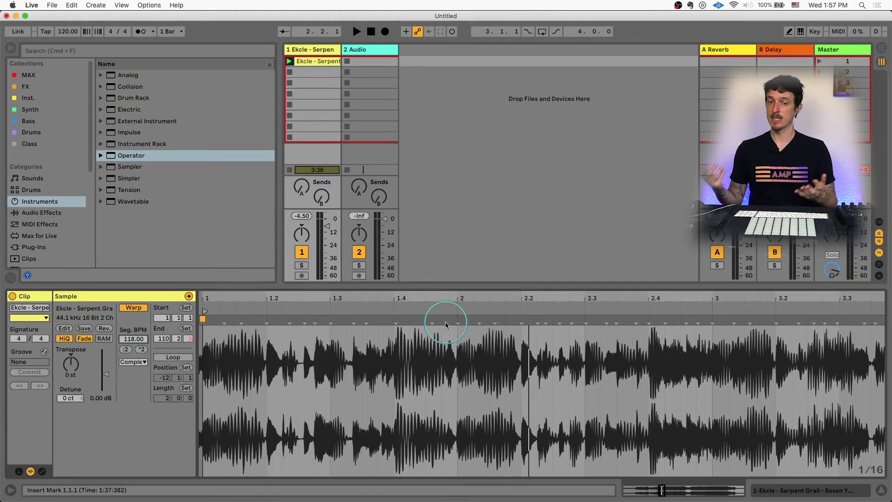
scroll(440, 299, down, 5)
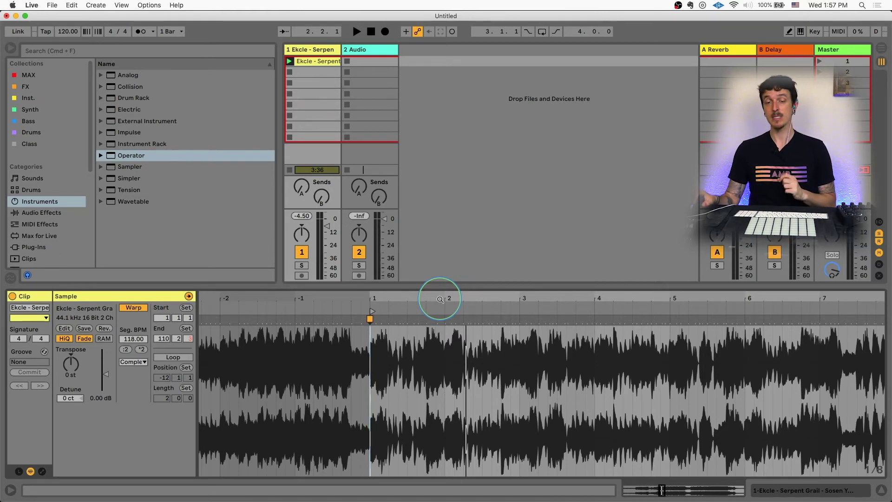
scroll(440, 299, down, 3)
scroll(441, 299, down, 4)
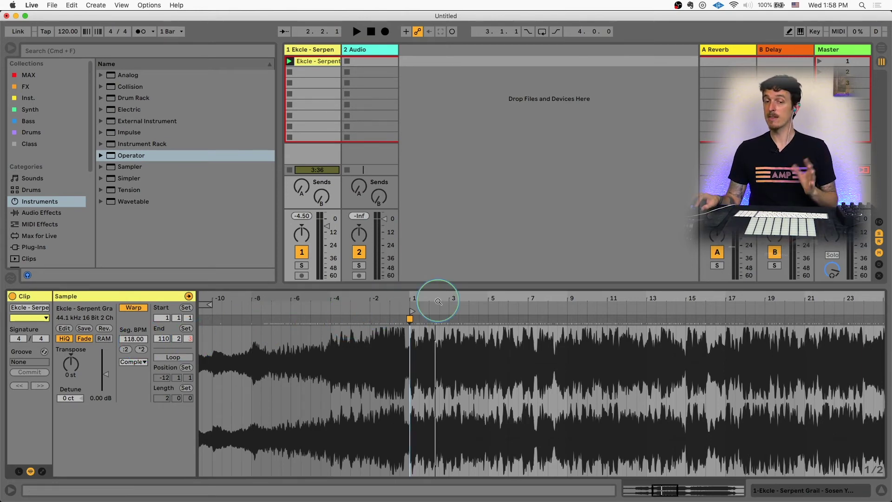
scroll(437, 293, right, 2)
scroll(437, 292, down, 5)
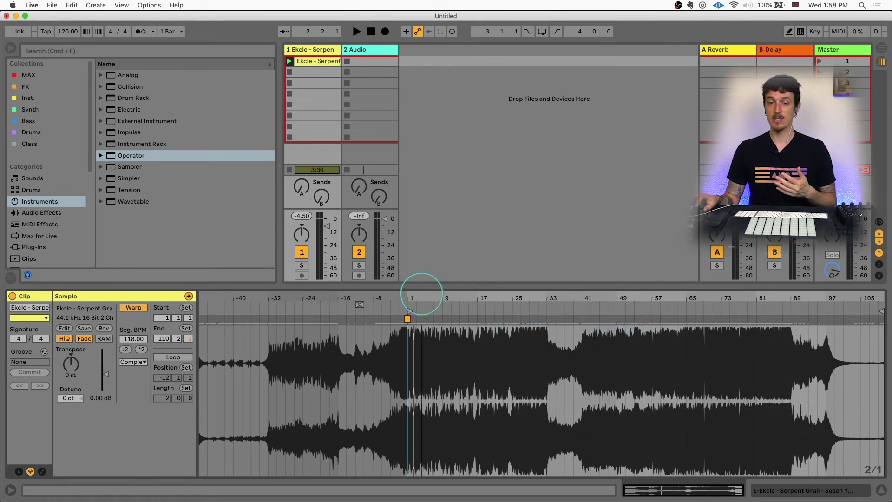
drag(421, 294, 423, 298)
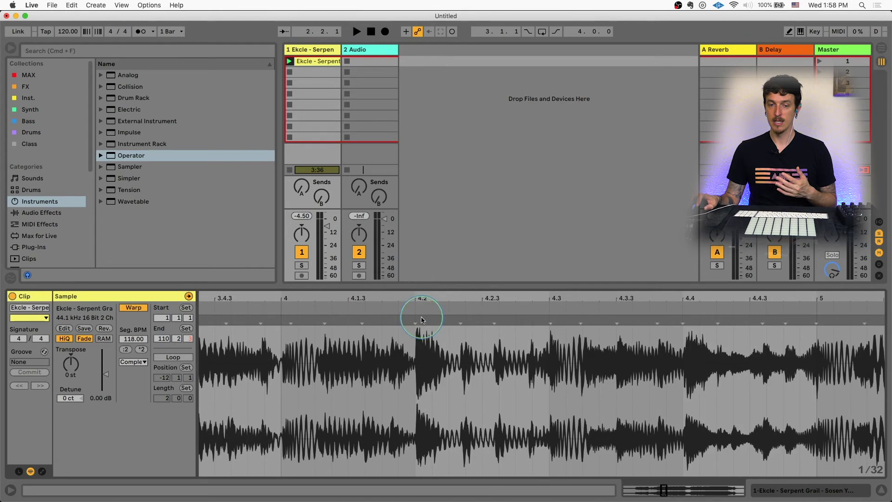
drag(417, 356, 447, 358)
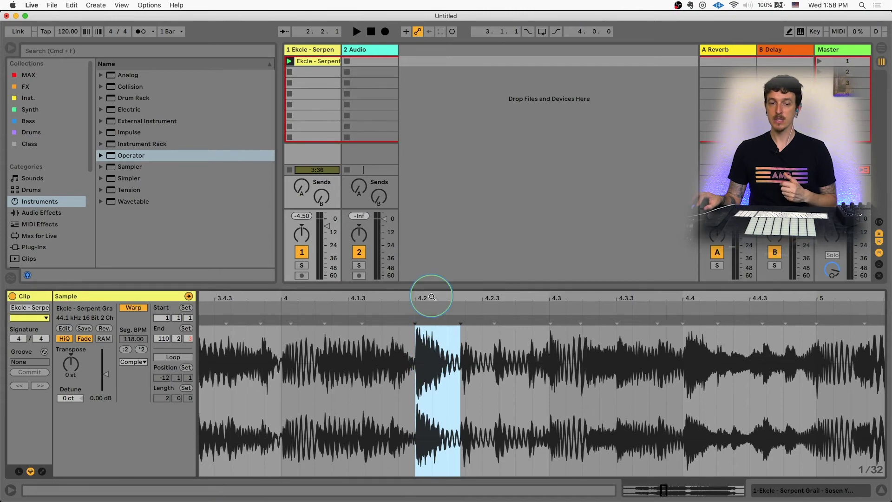
scroll(432, 291, down, 10)
scroll(432, 296, down, 5)
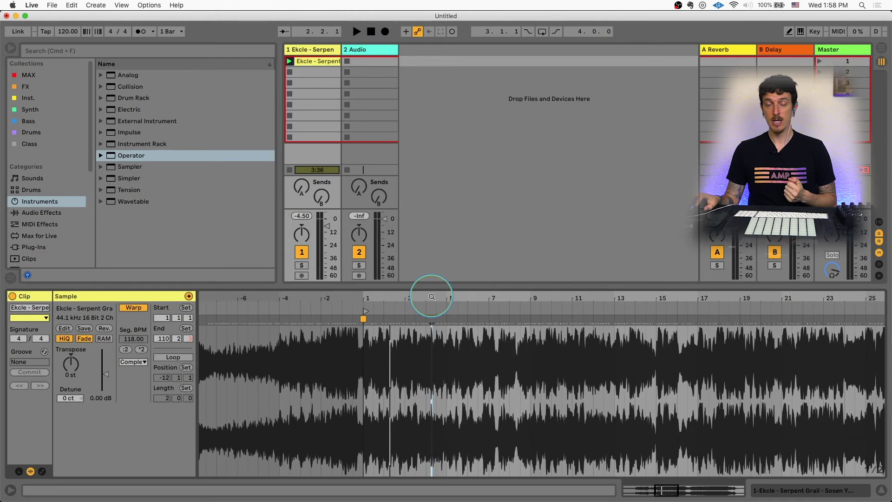
scroll(431, 296, down, 10)
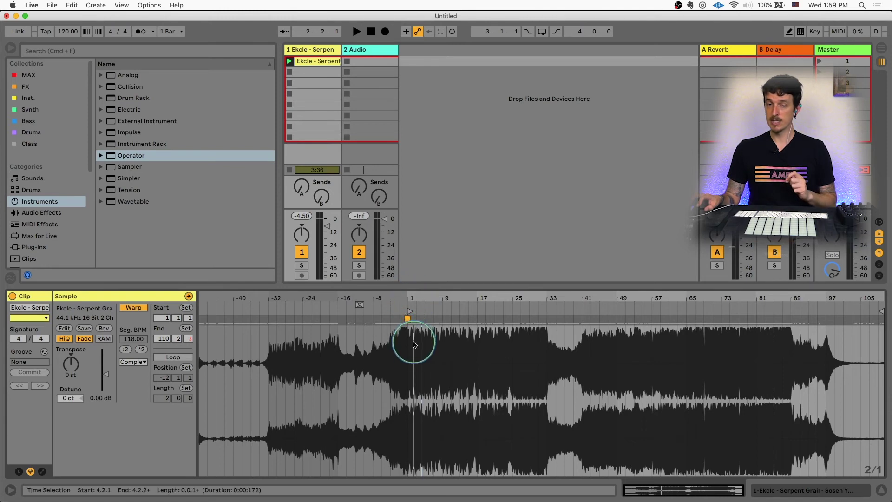
Extend the clip start marker back to bar -48 so the whole intro is included.
mouse_move(409, 313)
mouse_down()
mouse_move(348, 309)
mouse_move(255, 329)
mouse_move(200, 325)
mouse_move(409, 324)
mouse_up()
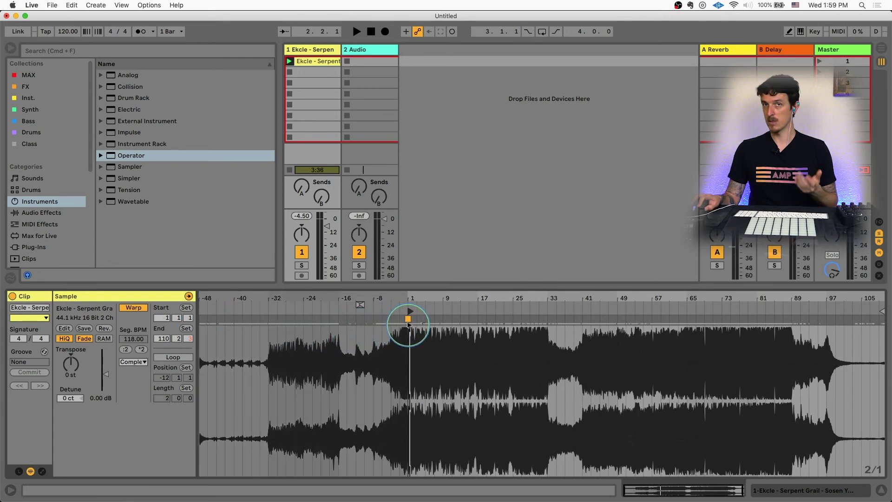
mouse_move(408, 324)
mouse_down()
mouse_move(206, 329)
mouse_move(235, 325)
mouse_move(404, 322)
mouse_move(246, 330)
mouse_move(185, 348)
mouse_up()
click(409, 313)
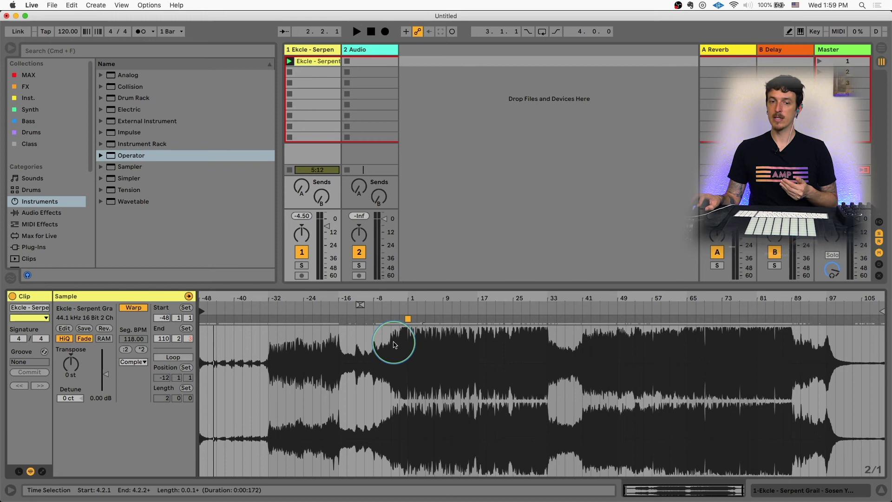
Check the intro selection and the 118.00 Seg. BPM, then bring up the warp mode choices.
drag(400, 339, 200, 349)
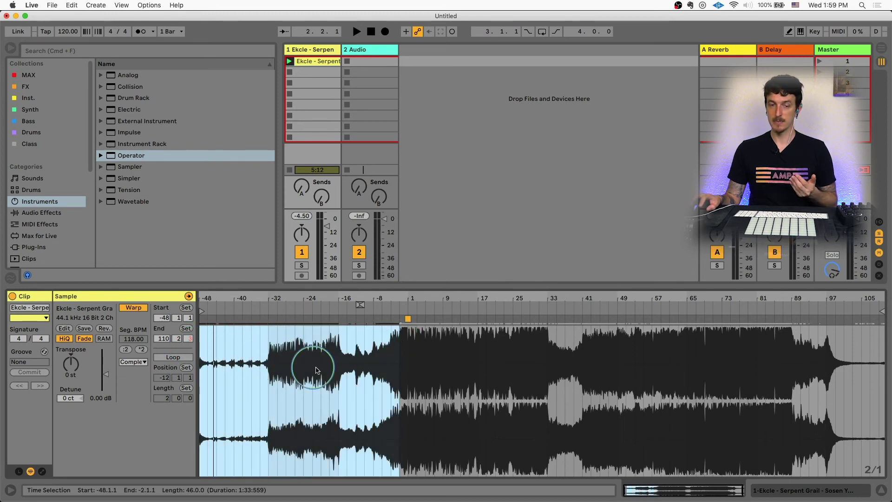
click(415, 375)
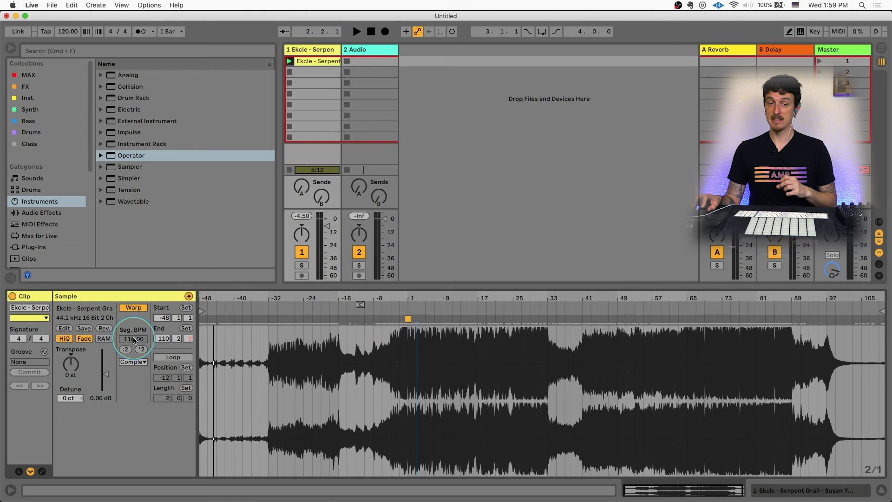
click(408, 319)
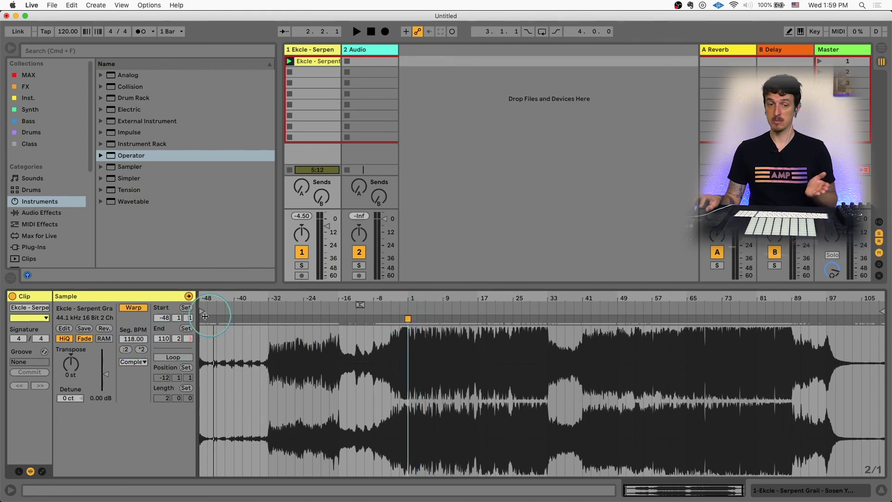
click(146, 340)
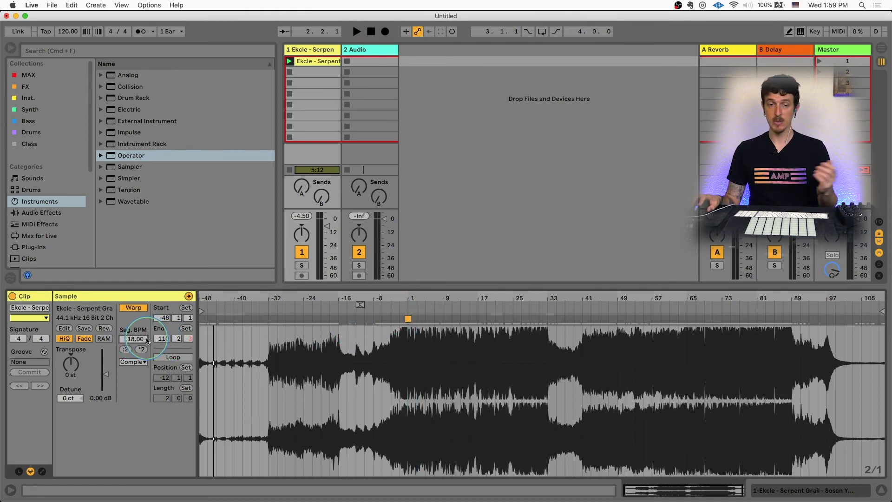
click(255, 317)
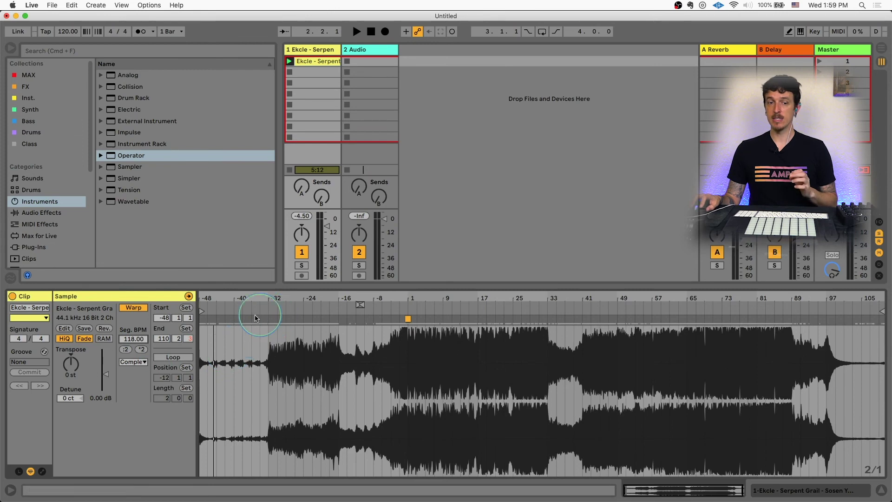
click(197, 321)
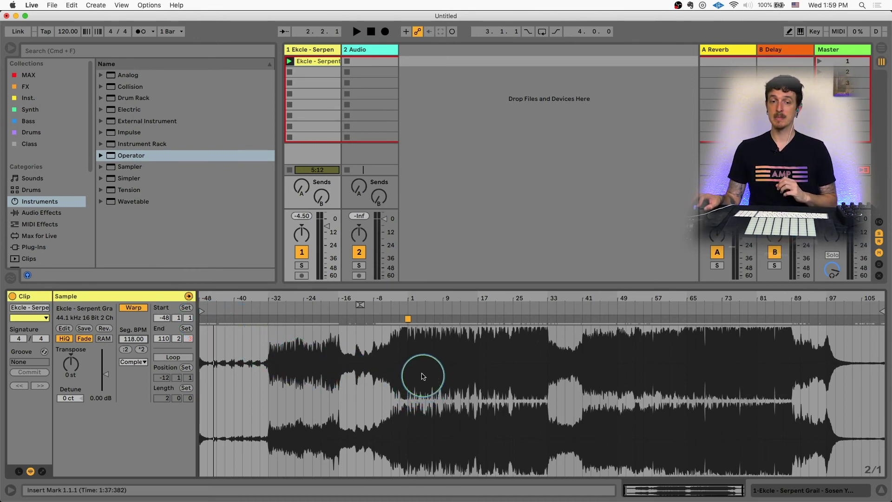
click(142, 362)
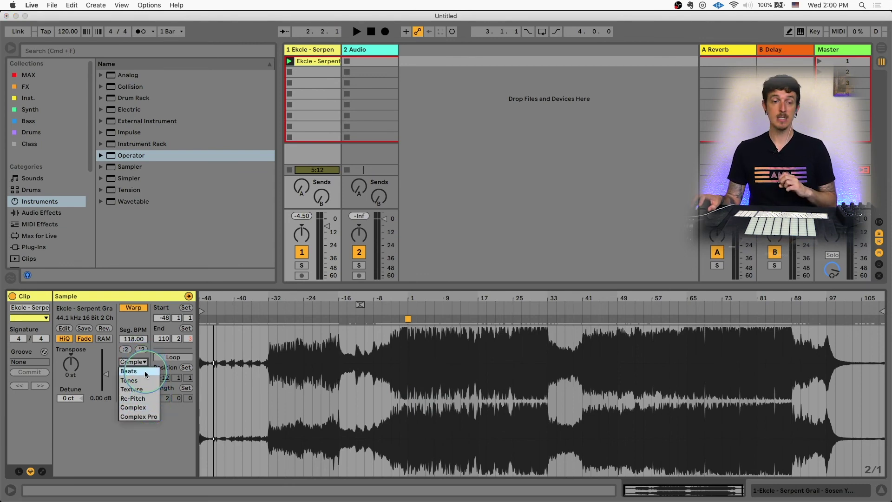
Keep the clip's warp mode set to Complex at 118.00 BPM.
click(143, 408)
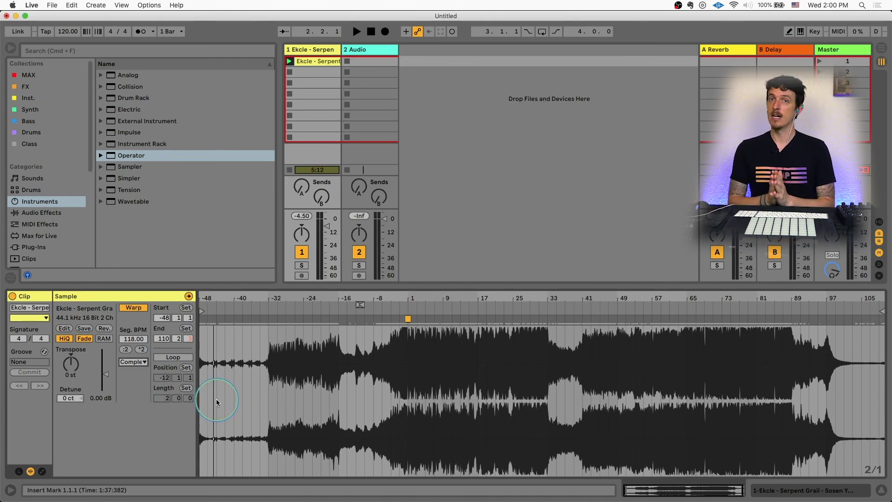